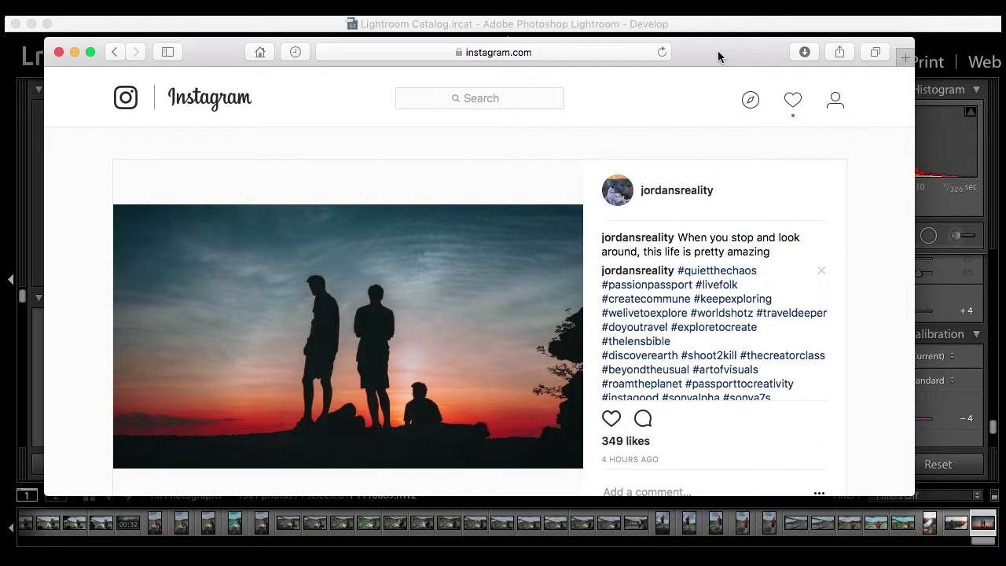
- Minimize the Instagram browser window and reset all Develop adjustments on the sunset silhouette photo
left_click(75, 52)
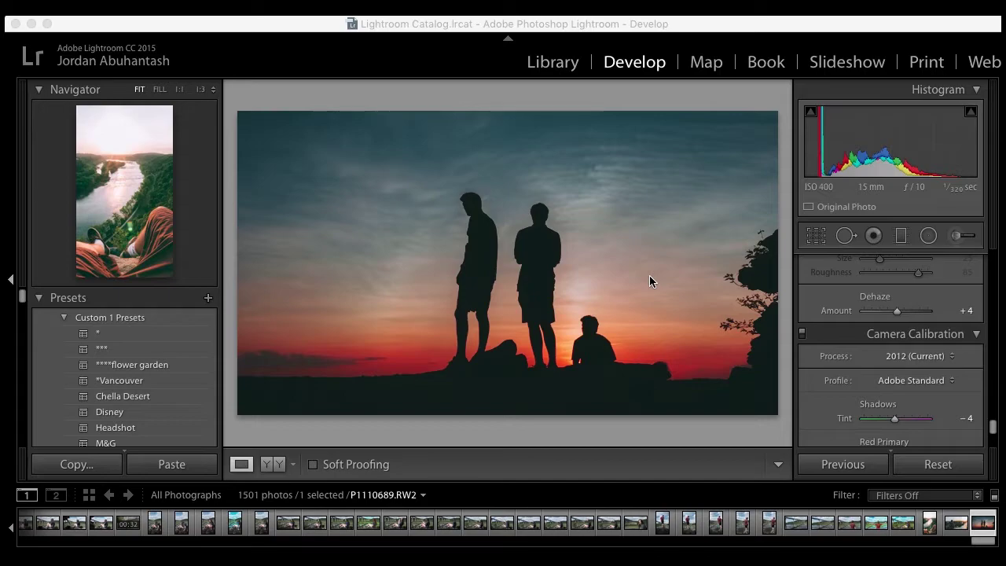
left_click(950, 465)
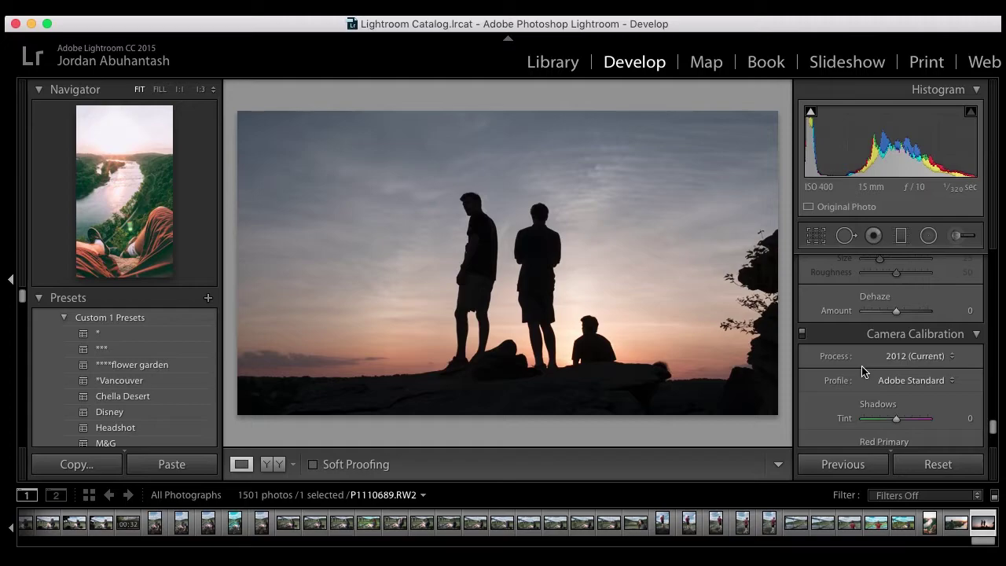
scroll(862, 370, "up", 20)
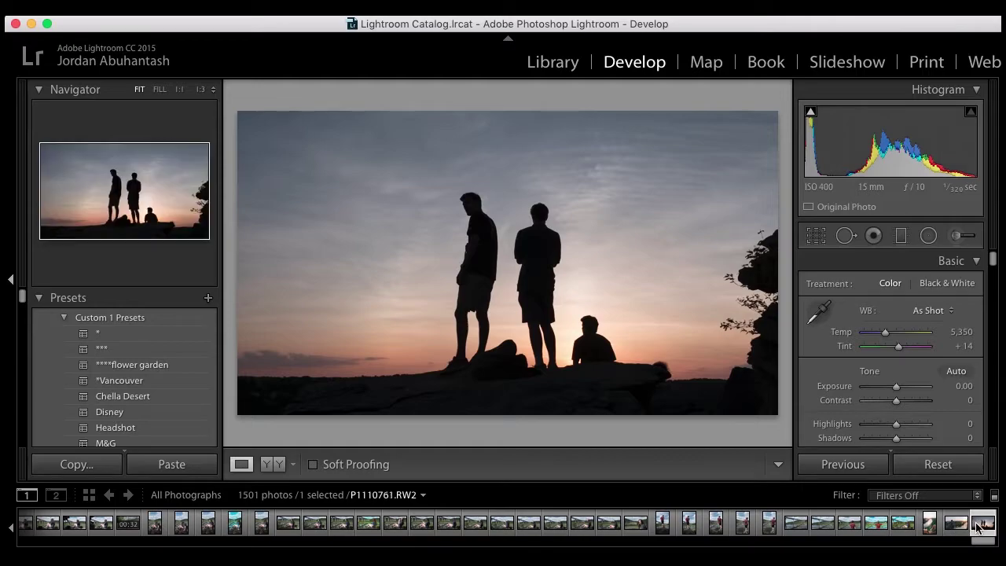
- Try the custom preset named "*" on the photo, and reset the adjustments again
left_click(155, 337)
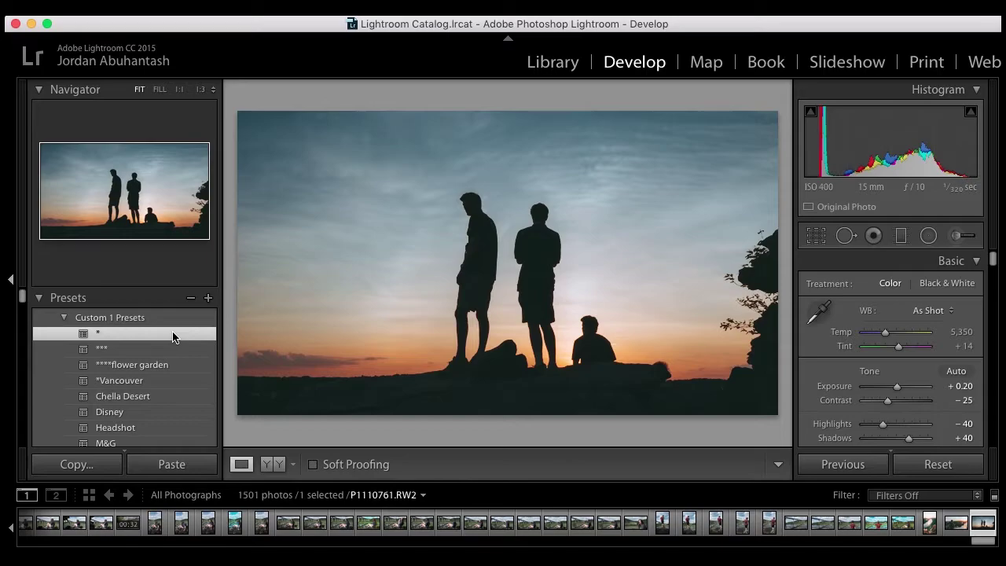
left_click(960, 464)
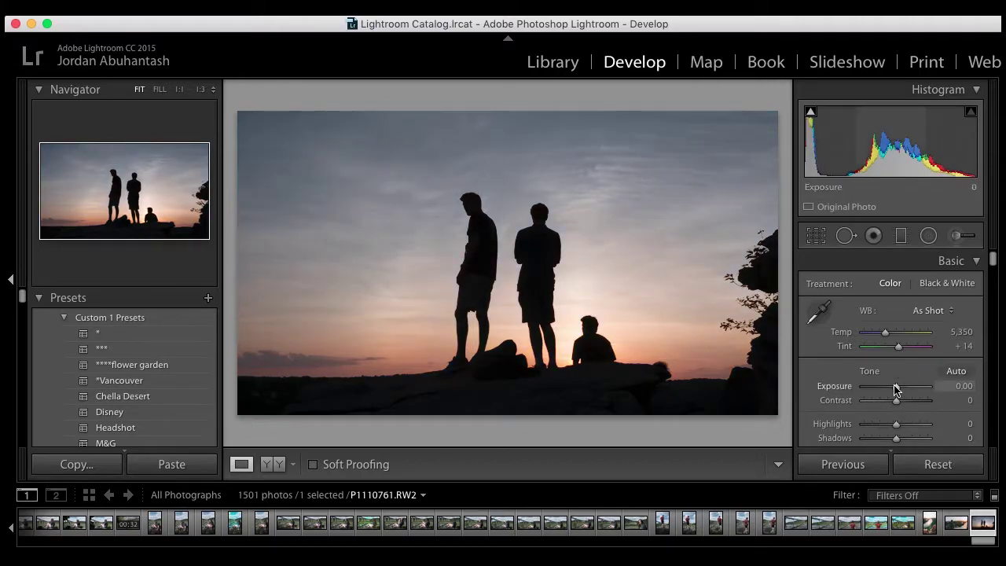
- Set the photo's Exposure to −0.20 and Contrast to +20
left_click_drag(896, 387, 894, 388)
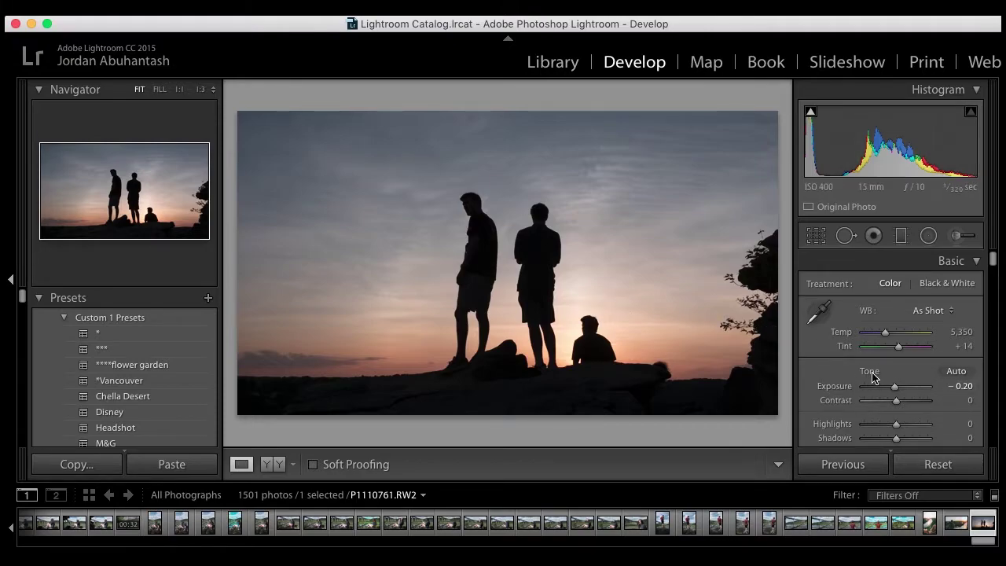
left_click_drag(896, 400, 844, 417)
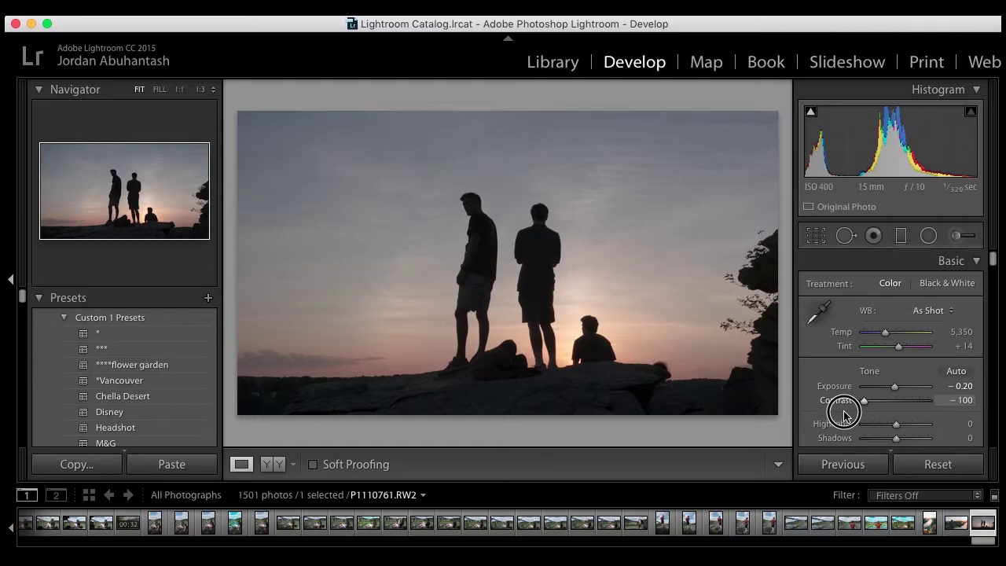
left_click_drag(844, 416, 901, 418)
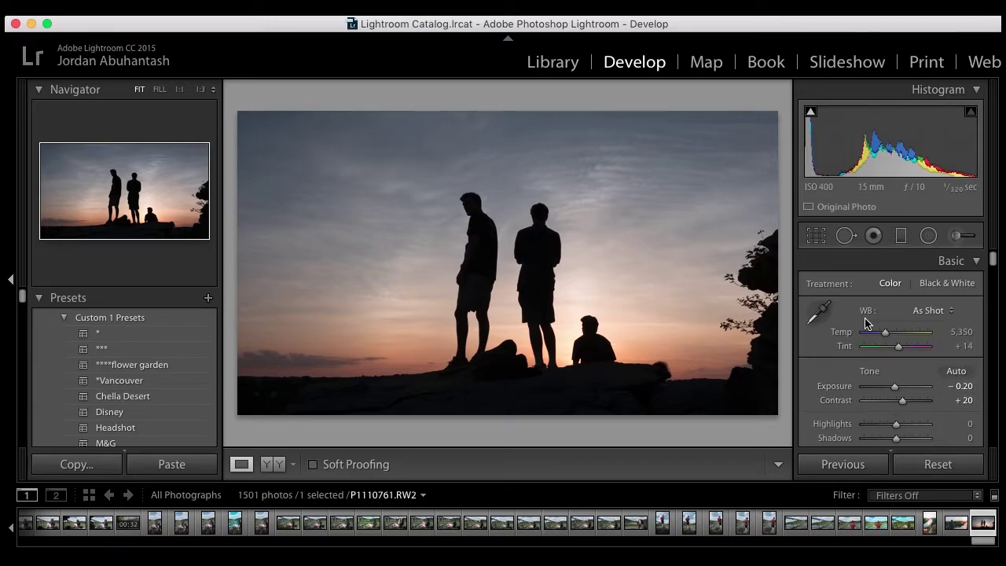
left_click(929, 312)
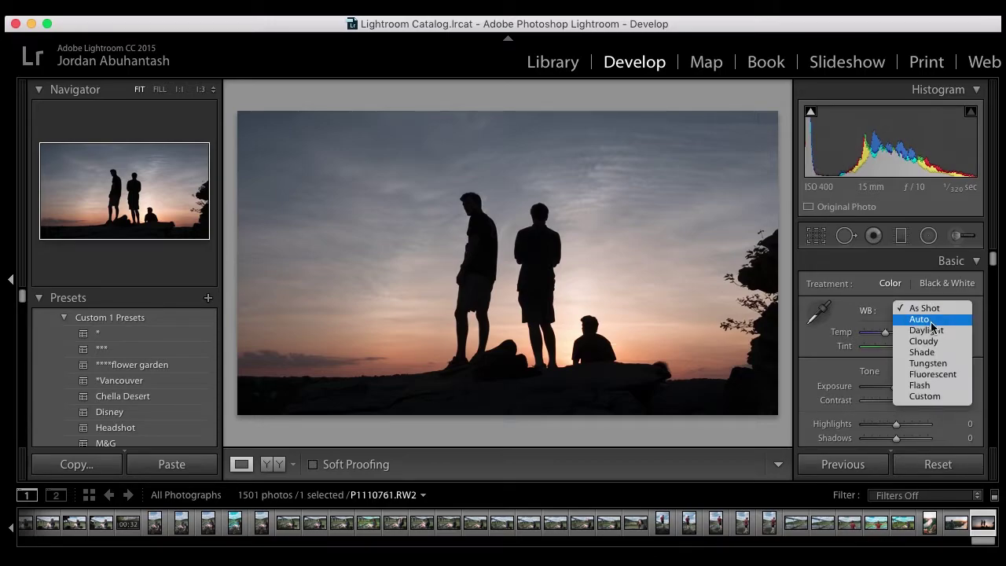
left_click(846, 350)
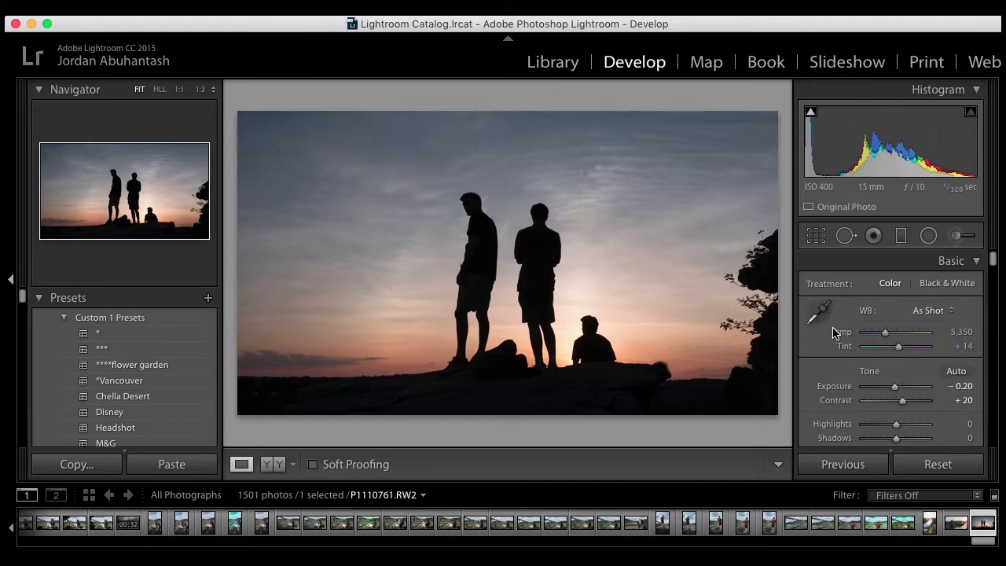
left_click(931, 309)
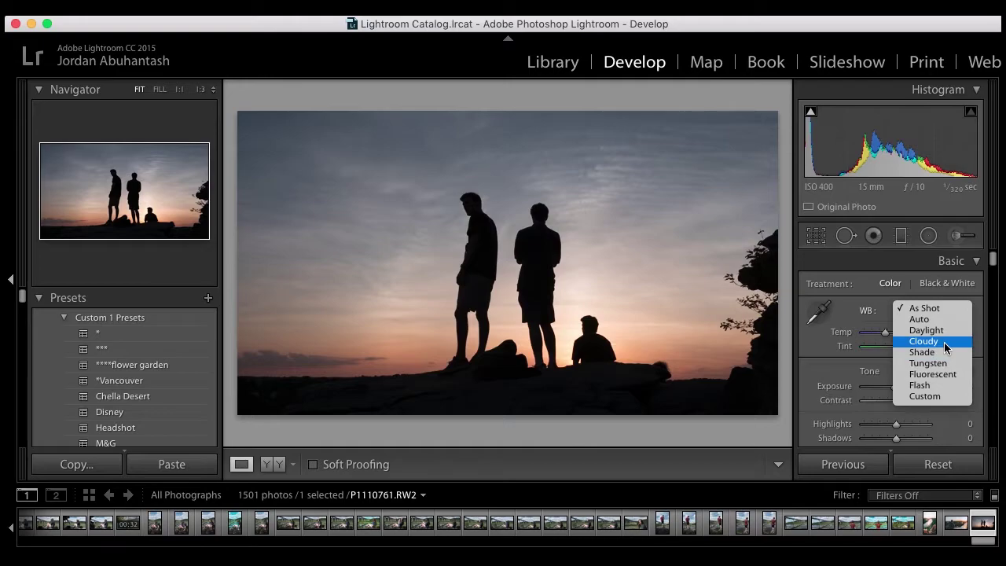
left_click(874, 363)
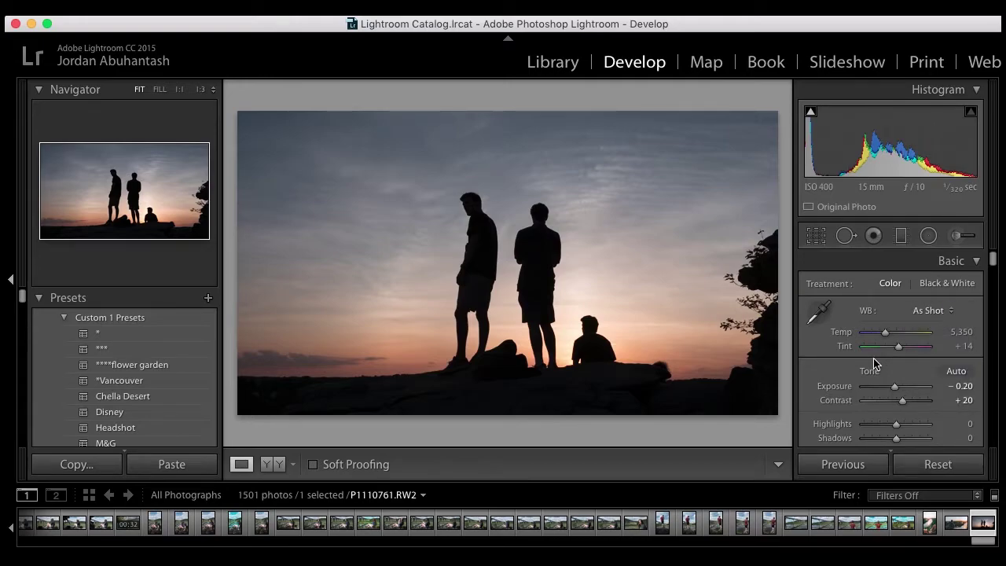
- Set Highlights to −74, Shadows to −16 and Whites to +42, and lower the Blacks to darken the silhouettes
scroll(875, 363, "down", 5)
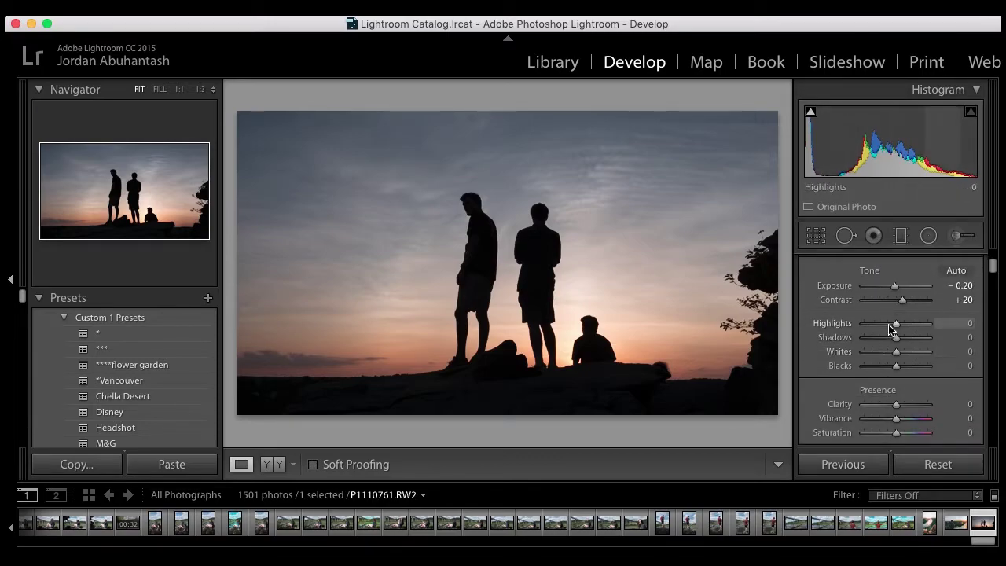
mouse_move(894, 327)
left_mouse_down()
mouse_move(872, 325)
mouse_move(935, 347)
mouse_move(891, 340)
left_mouse_up()
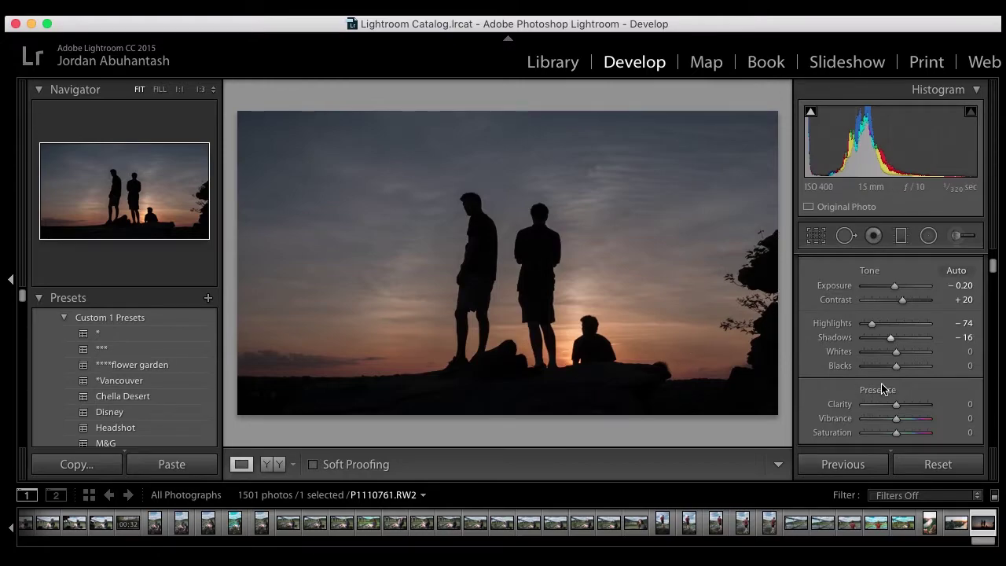
left_click_drag(896, 351, 909, 358)
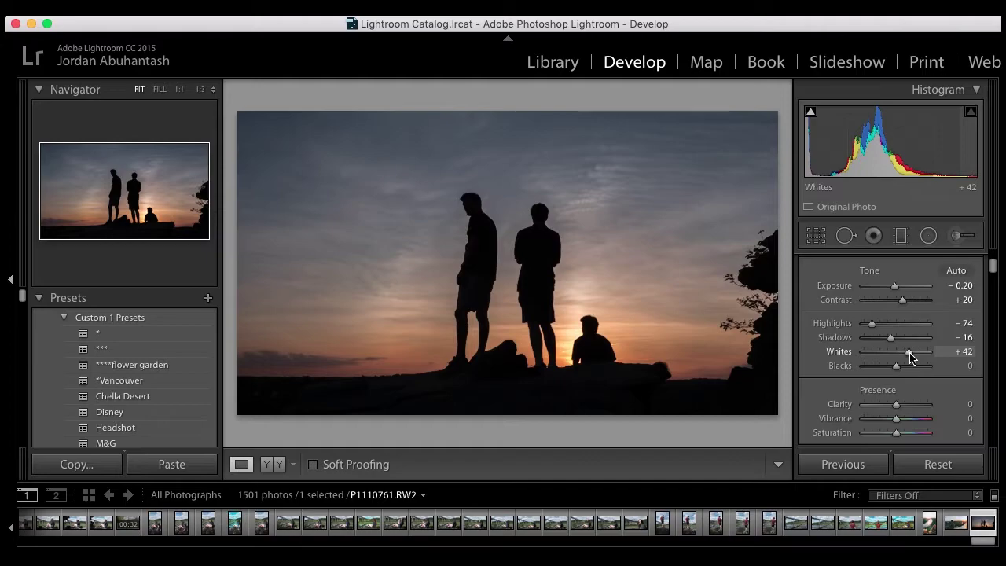
mouse_move(896, 366)
left_mouse_down()
mouse_move(880, 369)
mouse_move(945, 372)
mouse_move(887, 378)
left_mouse_up()
- Raise the photo's Vibrance to +33 and Saturation to +3
scroll(886, 377, "down", 5)
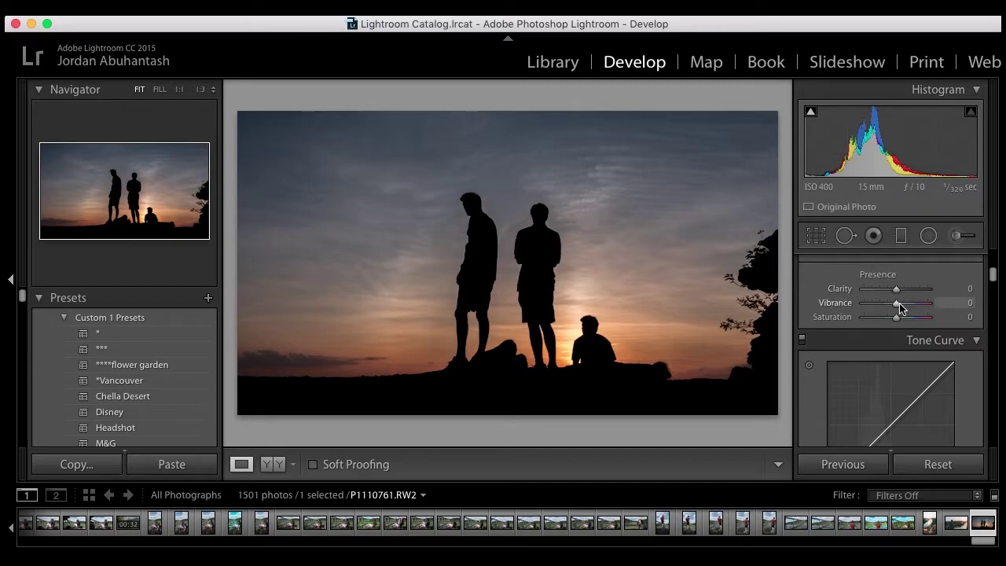
mouse_move(900, 308)
left_mouse_down()
mouse_move(872, 304)
mouse_move(910, 305)
left_mouse_up()
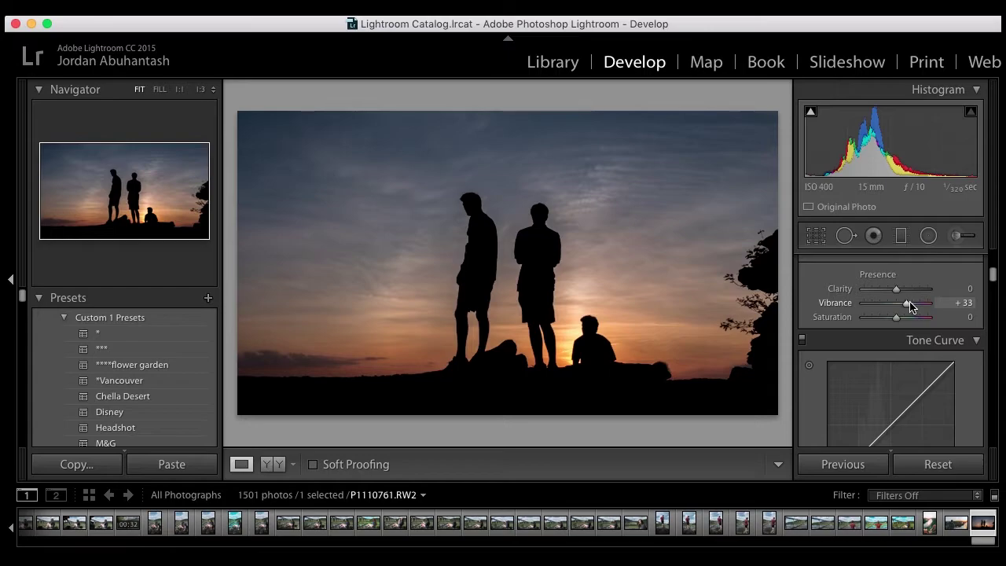
mouse_move(896, 317)
left_mouse_down()
mouse_move(920, 316)
mouse_move(898, 317)
left_mouse_up()
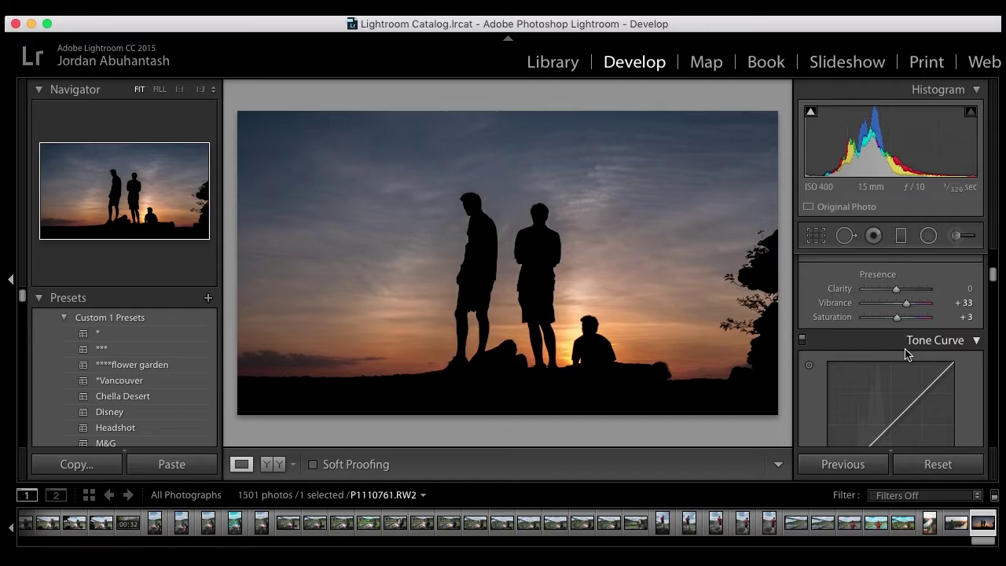
- Try an extreme negative shift of the Orange hue in the HSL adjustments, and undo it
scroll(905, 354, "down", 5)
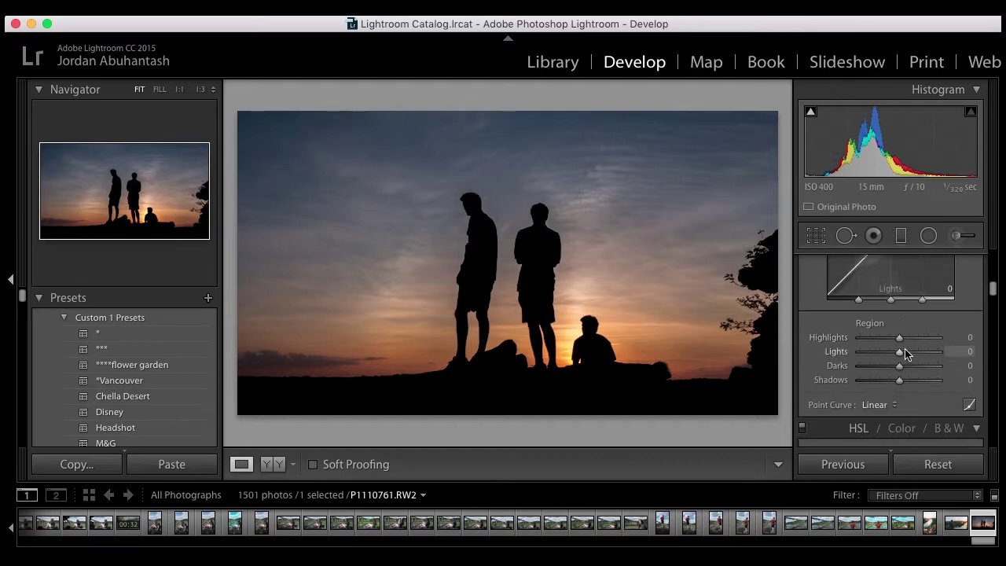
scroll(905, 353, "down", 4)
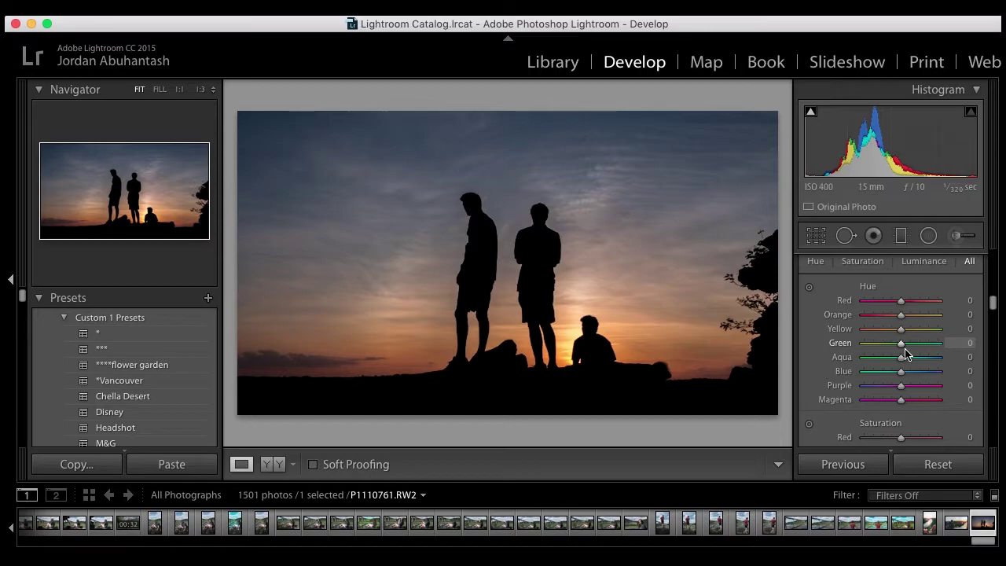
scroll(905, 353, "down", 4)
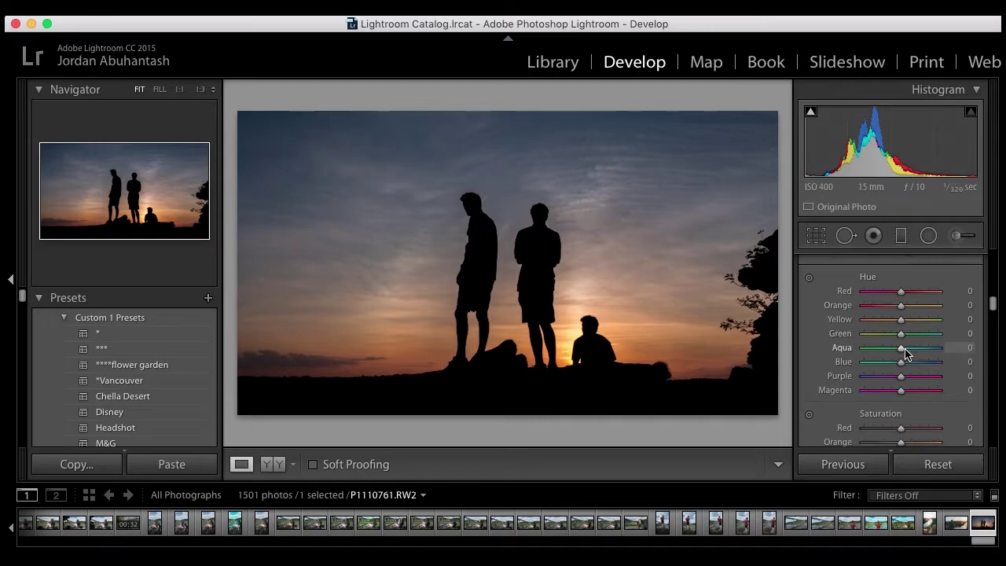
scroll(883, 317, "down", 2)
scroll(884, 317, "up", 5)
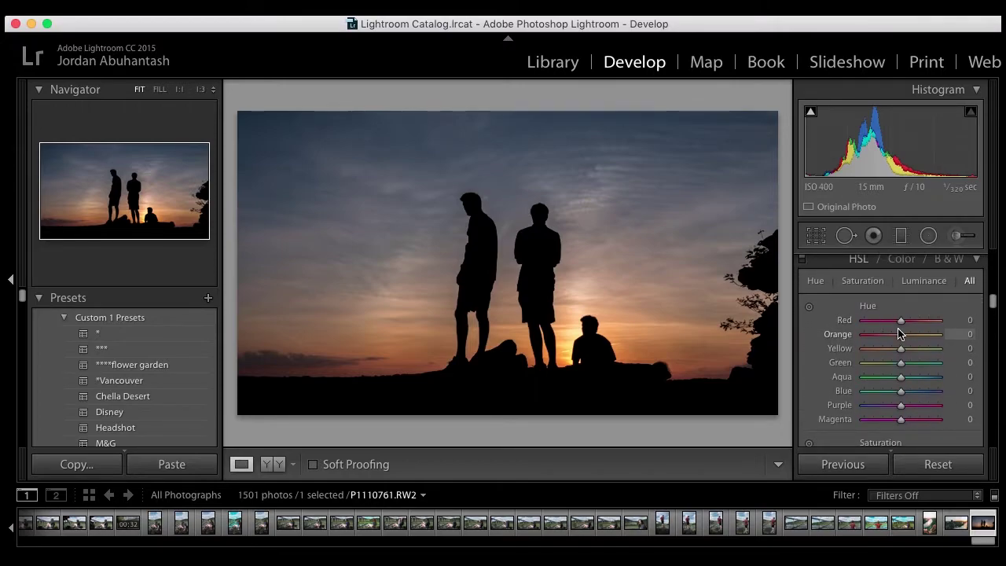
left_click(901, 336)
left_click_drag(900, 336, 845, 350)
key("super+z")
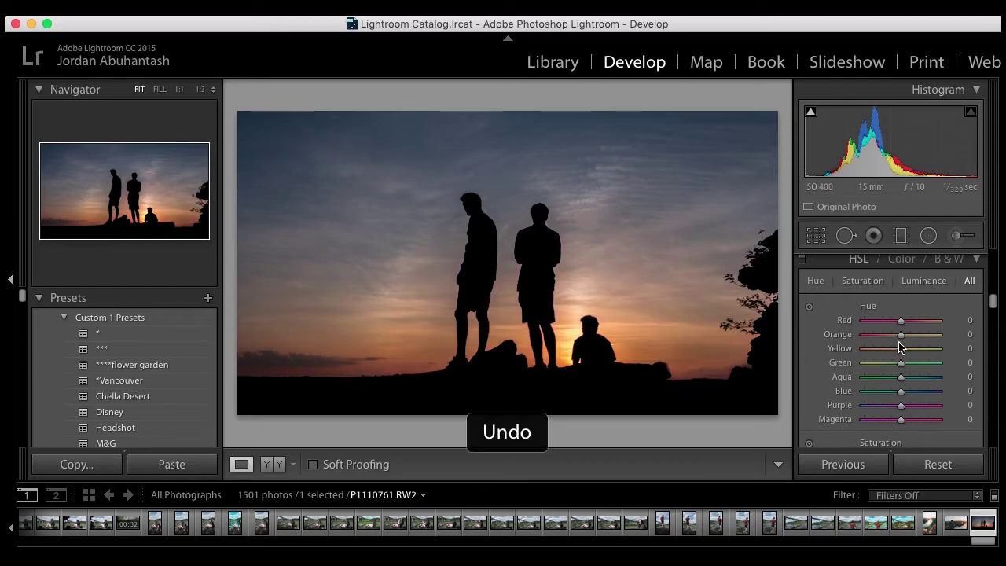
- Try lowering the Orange saturation to −100 in the HSL adjustments, and undo it
scroll(905, 342, "down", 5)
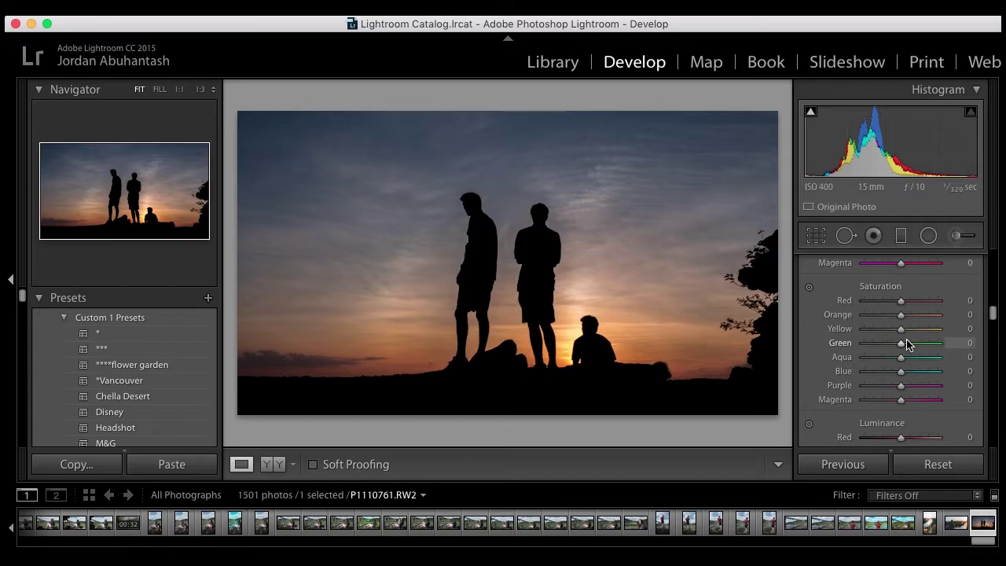
left_click(903, 318)
left_click_drag(910, 320, 858, 326)
key("super+z")
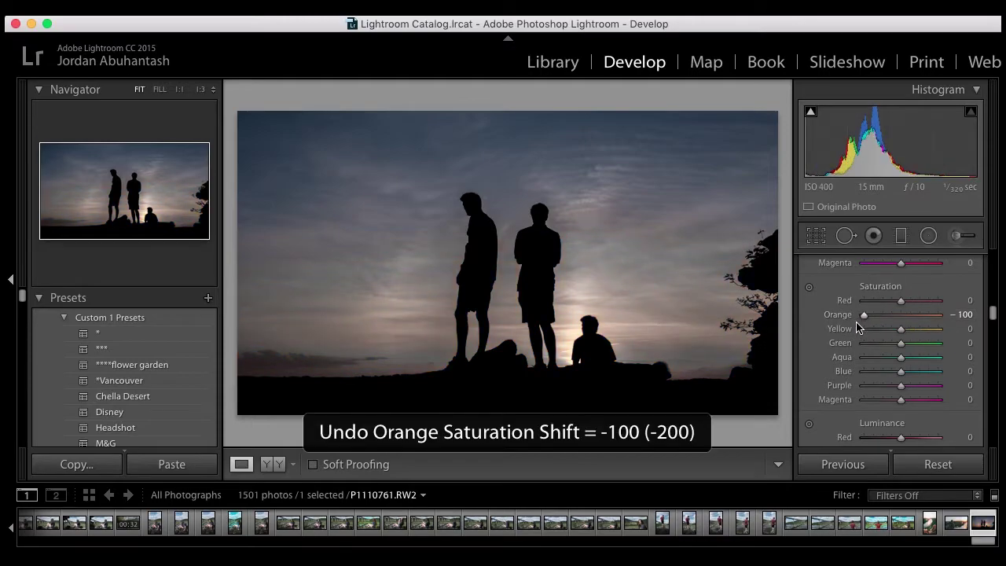
scroll(918, 343, "down", 2)
key("super+z")
scroll(911, 350, "down", 2)
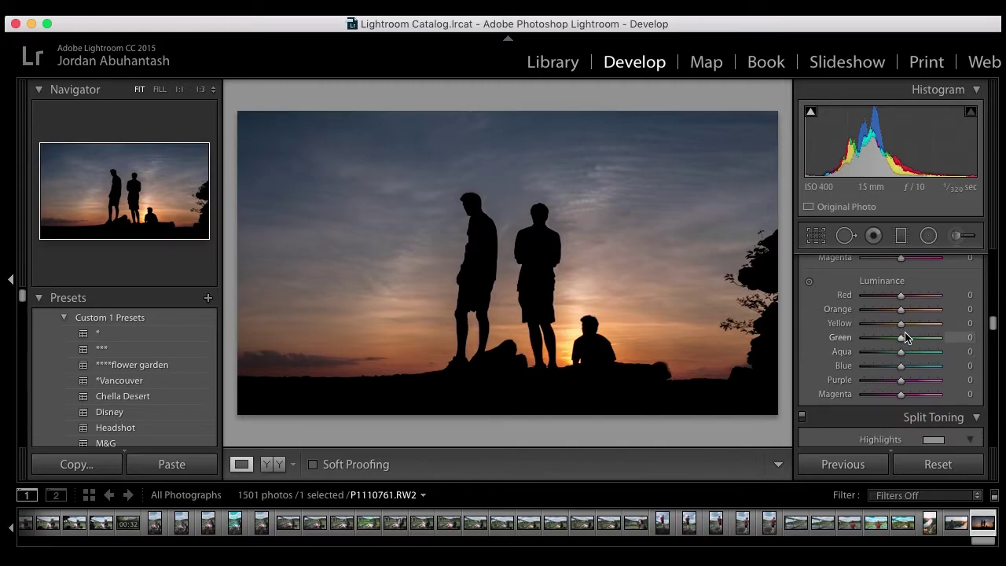
- Try raising the Orange luminance to +72 in the HSL adjustments, and undo it
left_click(901, 311)
left_click_drag(901, 312, 929, 314)
key("super+z")
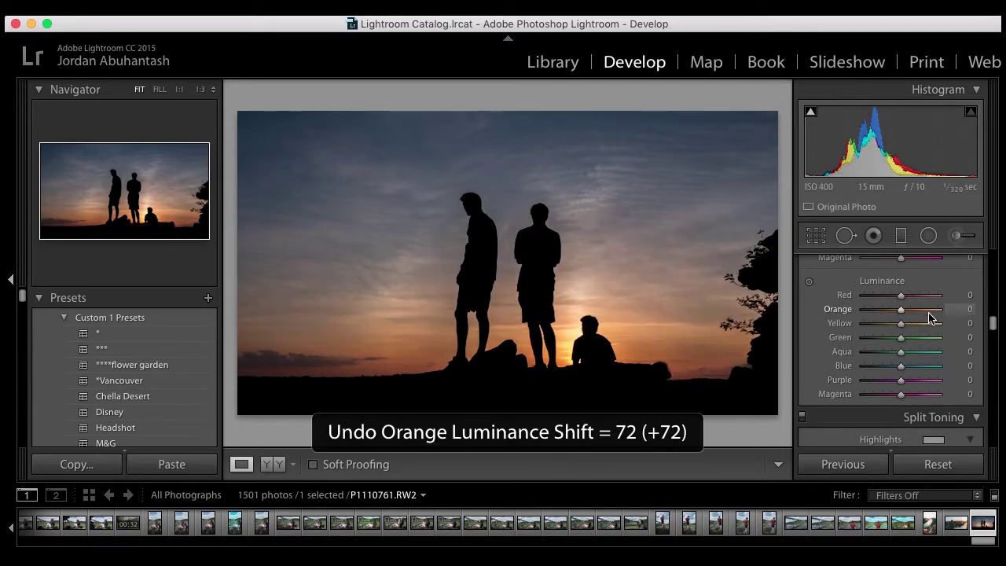
- Set the HSL hue shifts to −62 for Orange, −11 for Blue and −100 for Purple
scroll(930, 314, "up", 5)
scroll(929, 317, "up", 3)
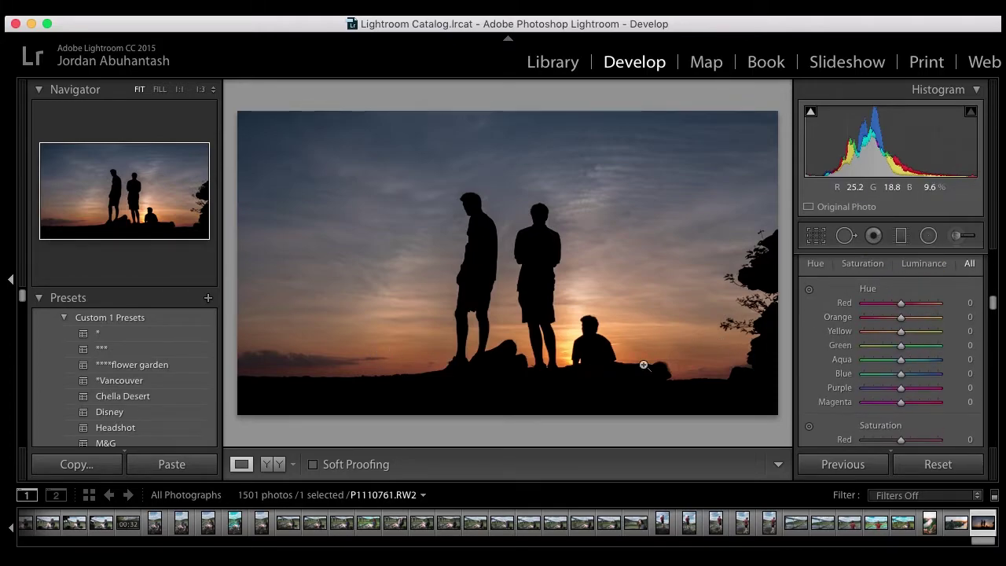
left_click_drag(904, 319, 878, 317)
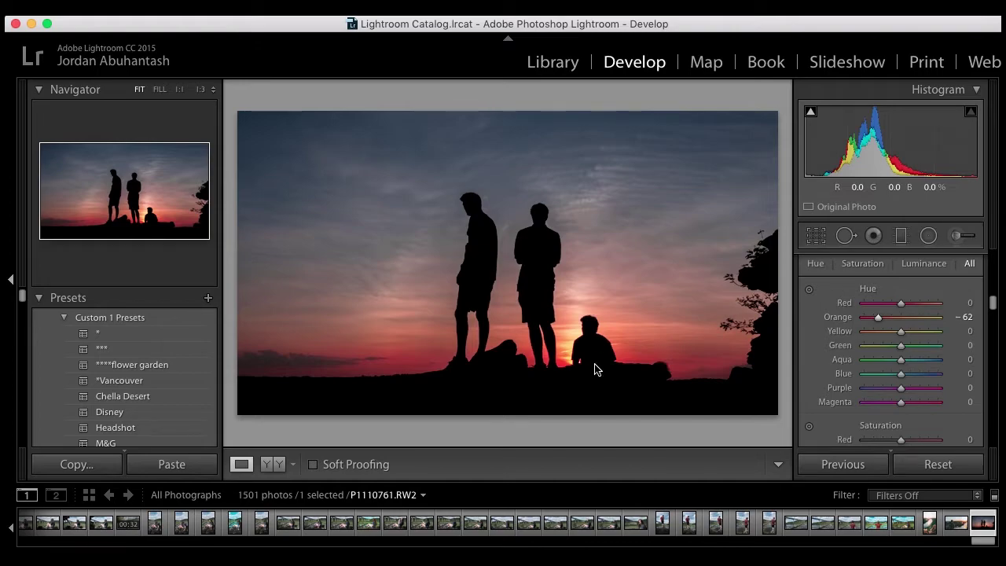
scroll(886, 364, "down", 2)
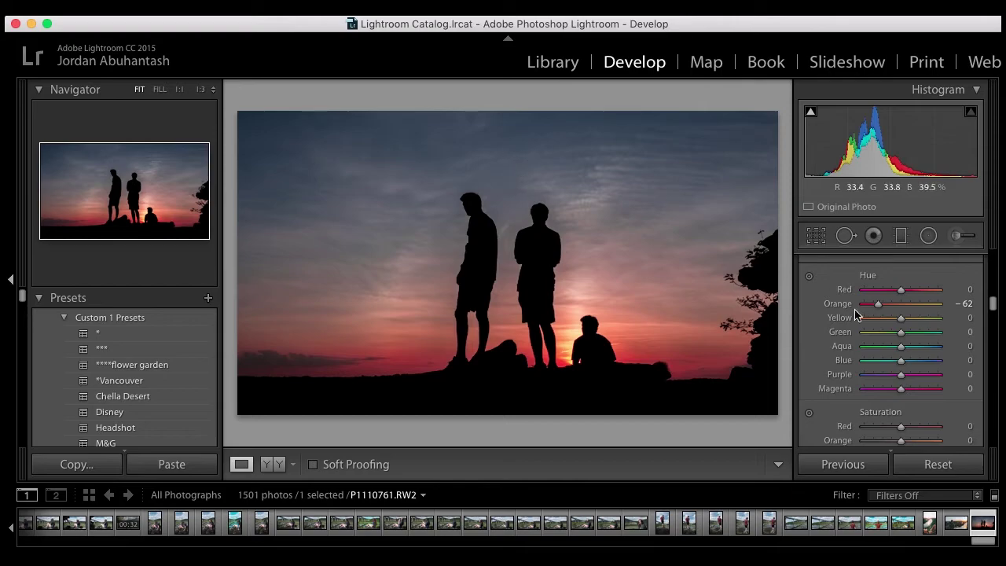
left_click_drag(900, 360, 854, 378)
key("cmd+z")
scroll(886, 385, "down", 2)
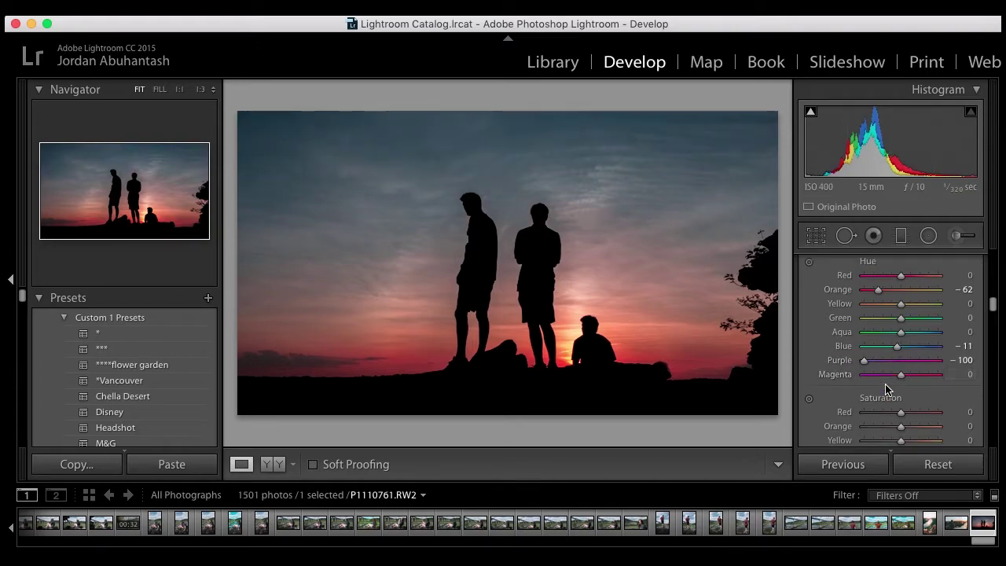
- Try an extreme positive shift of the Aqua hue, and undo it
left_click_drag(901, 329, 969, 326)
key("super+z")
- Set the Orange saturation to +12 and adjust the Orange hue to −54
scroll(908, 351, "down", 3)
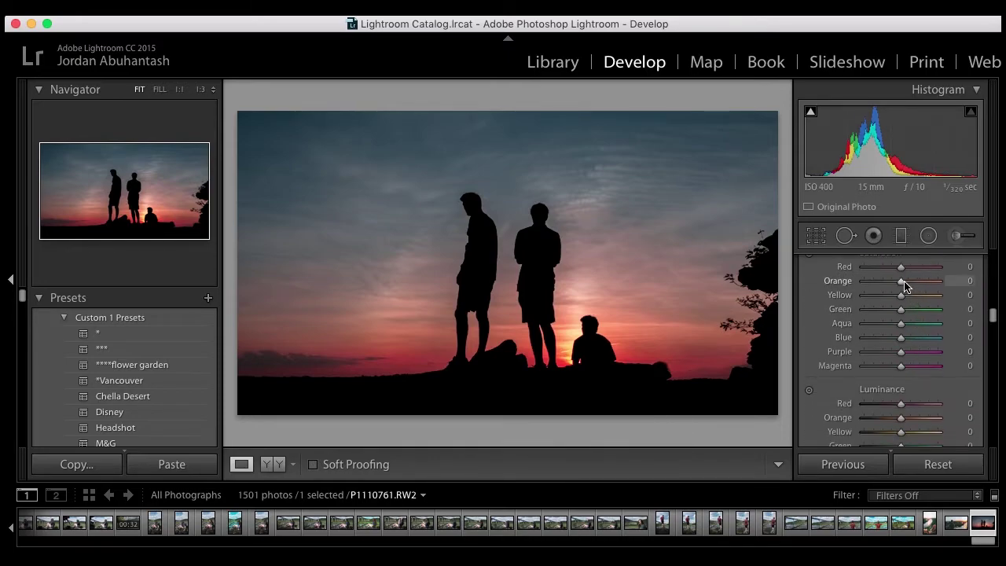
scroll(902, 286, "up", 3)
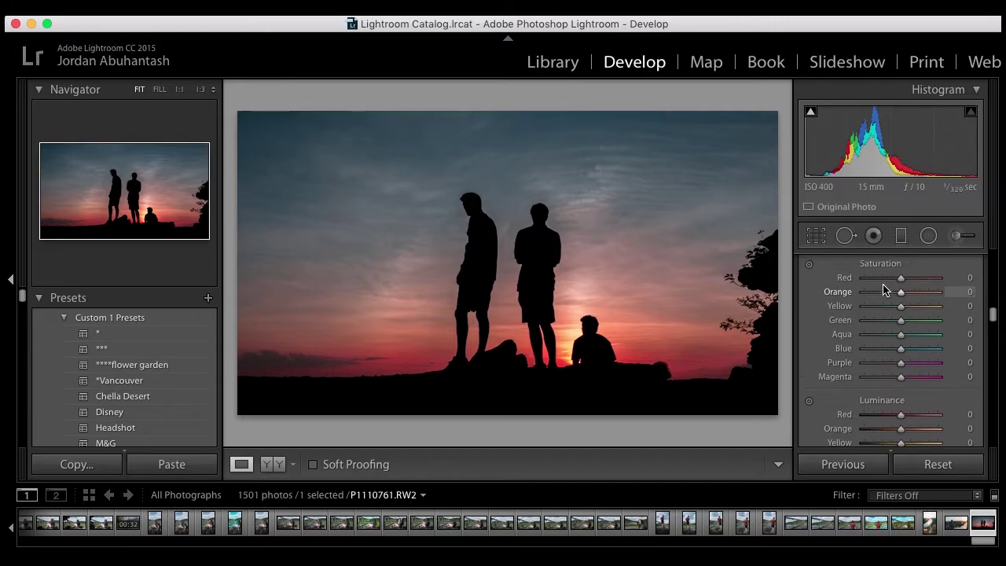
scroll(888, 289, "down", 2)
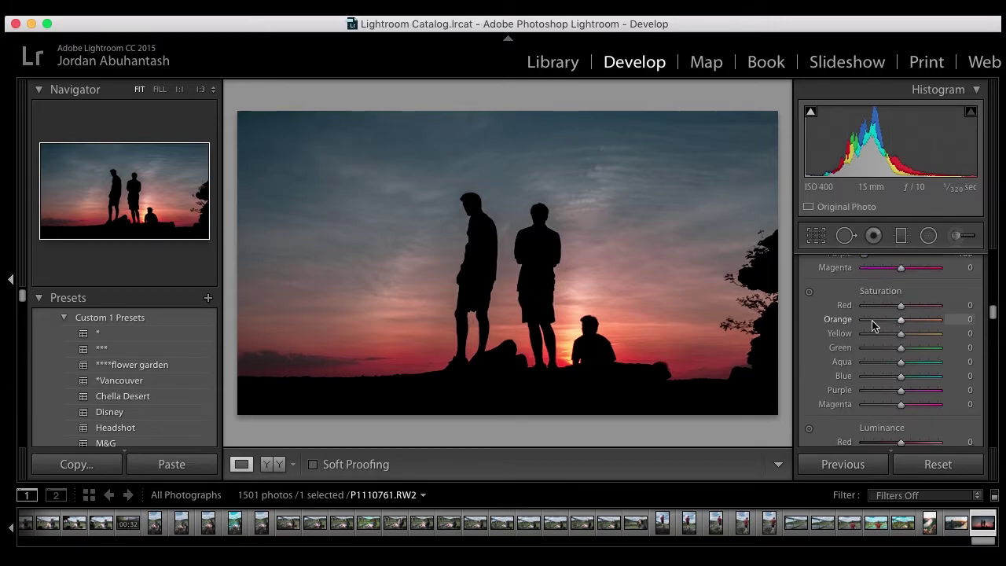
mouse_move(900, 322)
left_mouse_down()
mouse_move(889, 323)
mouse_move(921, 324)
mouse_move(904, 325)
left_mouse_up()
scroll(904, 325, "up", 5)
left_click_drag(878, 296, 880, 295)
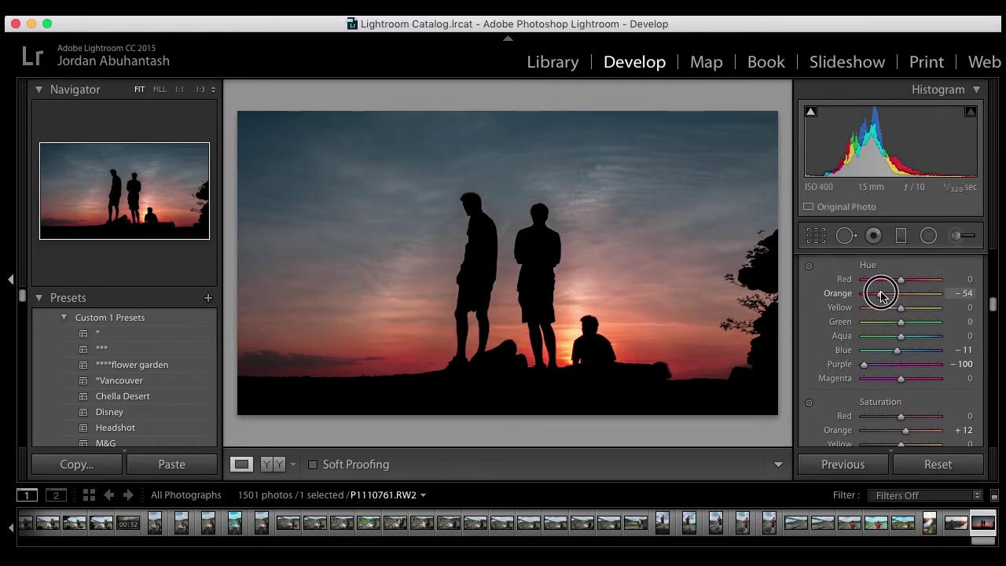
- Set the Blue saturation to +21 in the HSL adjustments
scroll(910, 363, "down", 5)
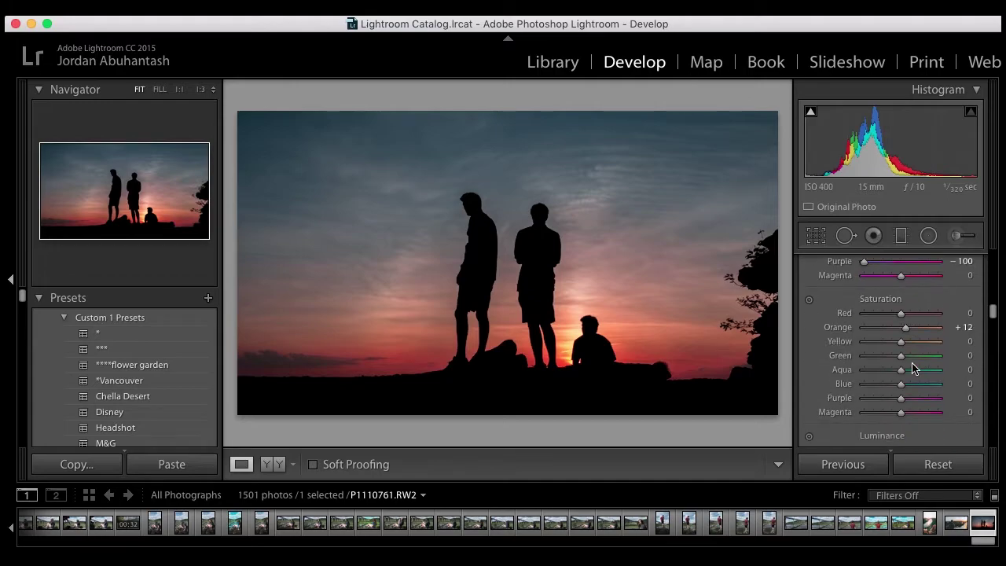
scroll(913, 368, "down", 1)
left_click_drag(901, 377, 909, 377)
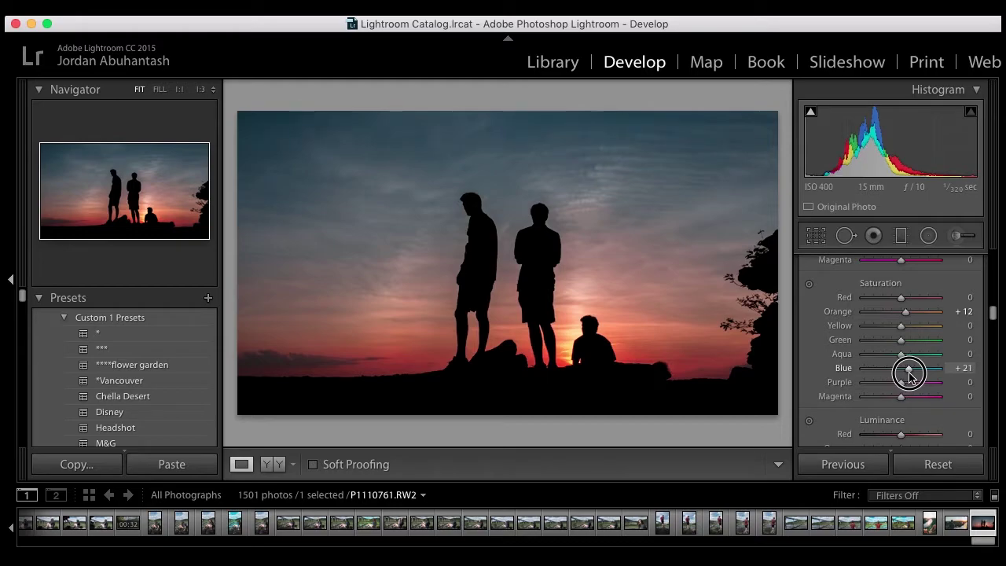
- Set the HSL luminance to +10 for Orange and −48 for Blue
scroll(909, 376, "down", 5)
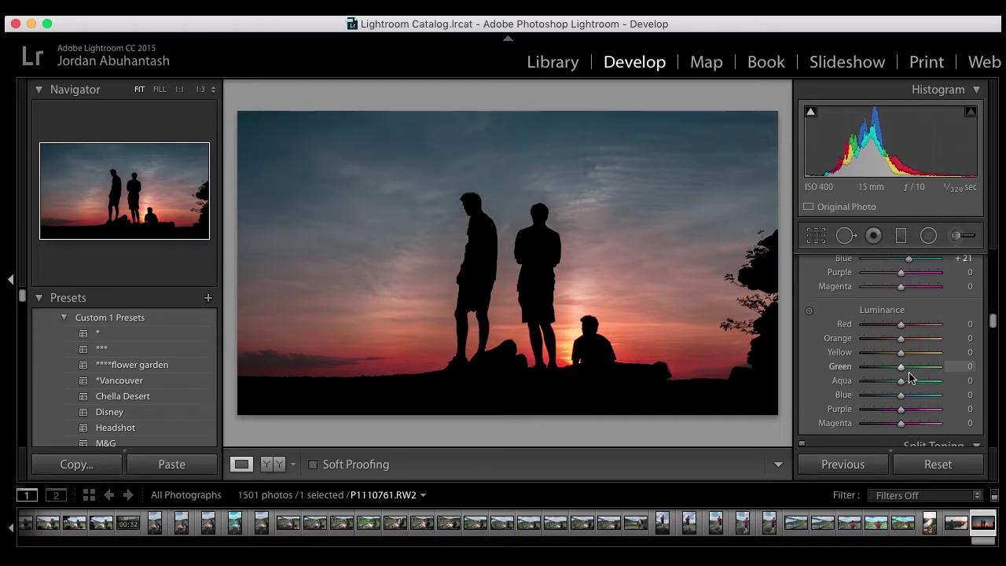
mouse_move(901, 339)
left_mouse_down()
mouse_move(881, 340)
mouse_move(916, 339)
mouse_move(903, 350)
left_mouse_up()
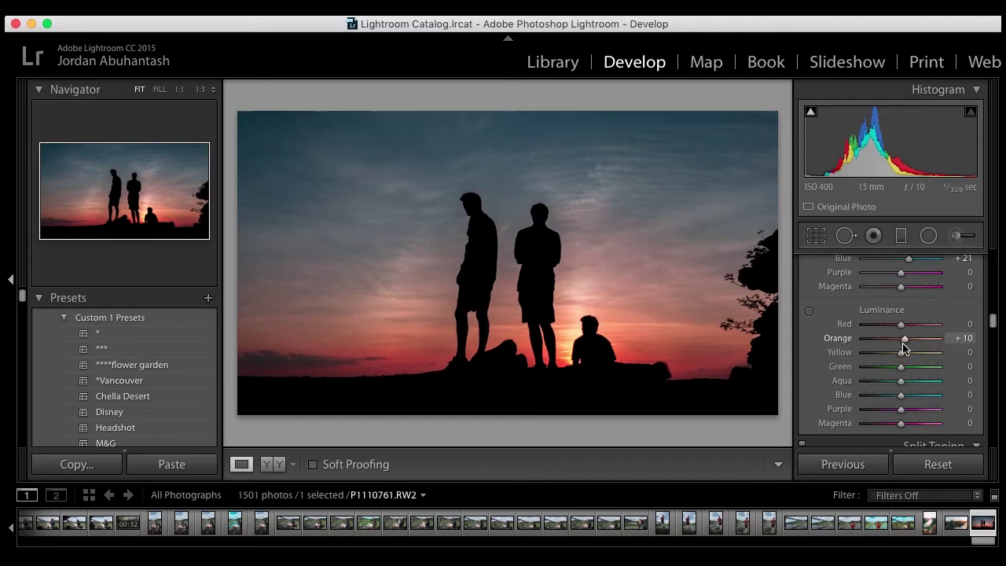
scroll(902, 349, "down", 2)
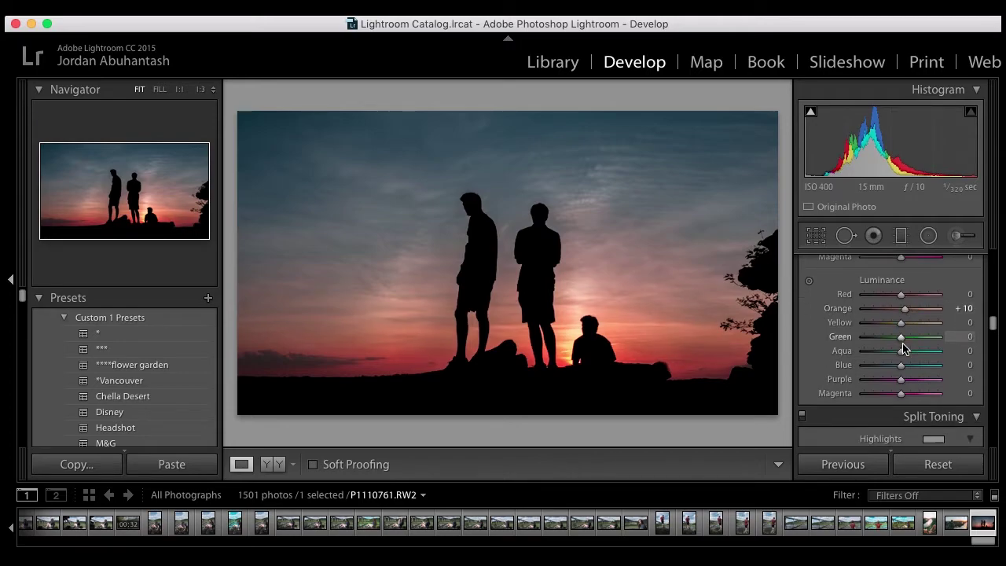
mouse_move(900, 364)
left_mouse_down()
mouse_move(931, 374)
mouse_move(870, 373)
mouse_move(885, 373)
left_mouse_up()
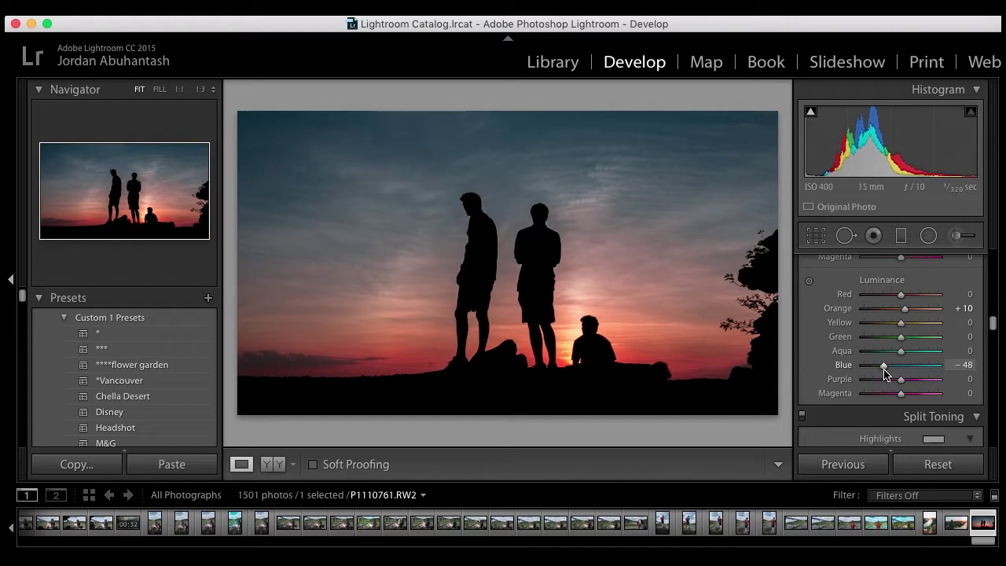
- Shift the Orange hue to −68 in the HSL adjustments
scroll(914, 341, "up", 8)
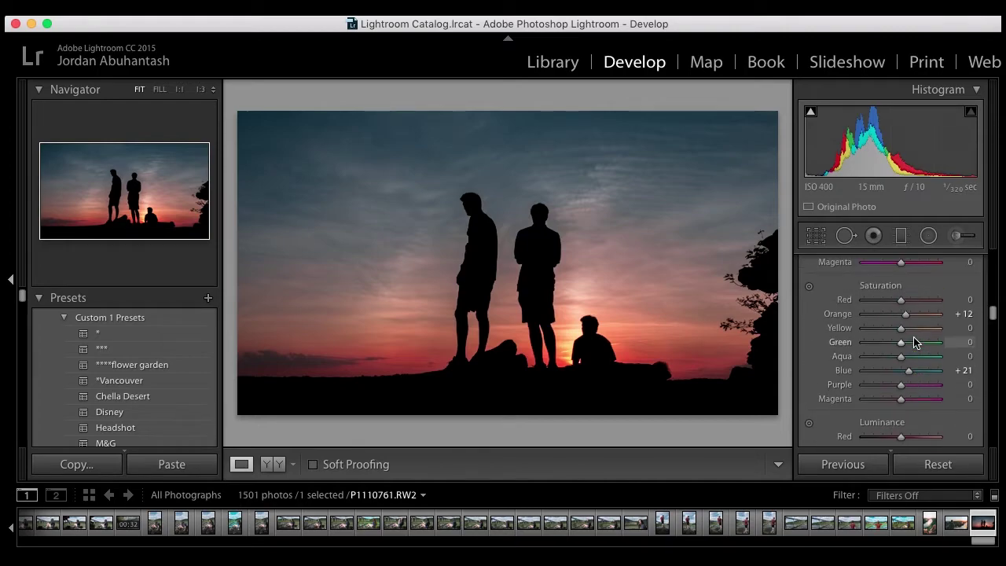
scroll(914, 341, "up", 5)
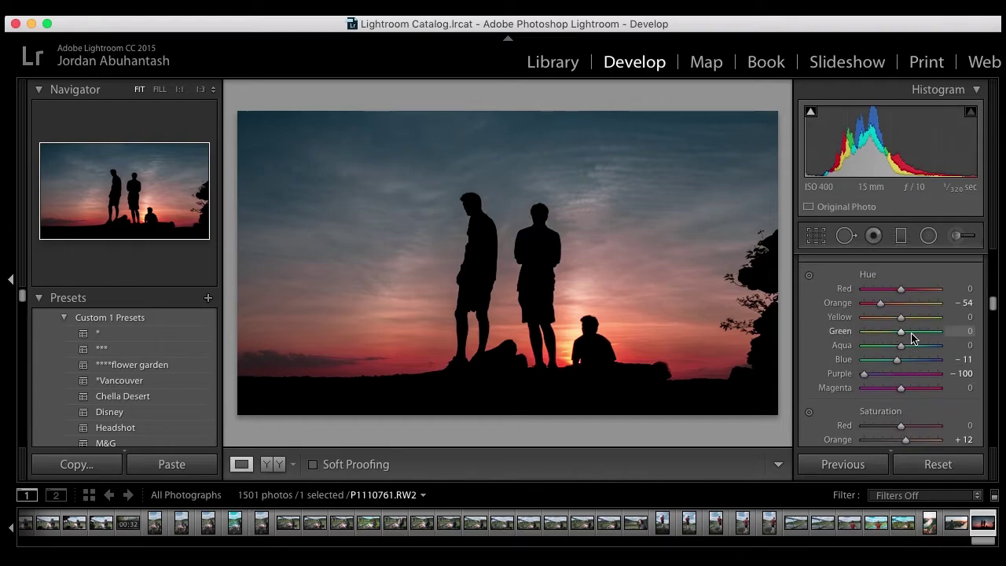
left_click_drag(884, 306, 880, 306)
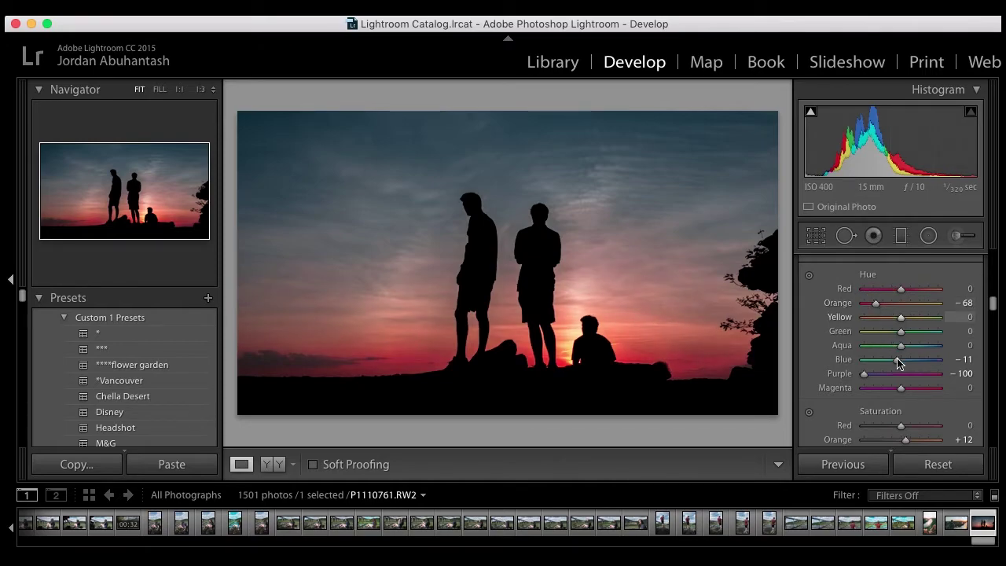
- Set the Dehaze amount to +12 in the photo's effects
scroll(898, 362, "down", 3)
scroll(898, 365, "down", 10)
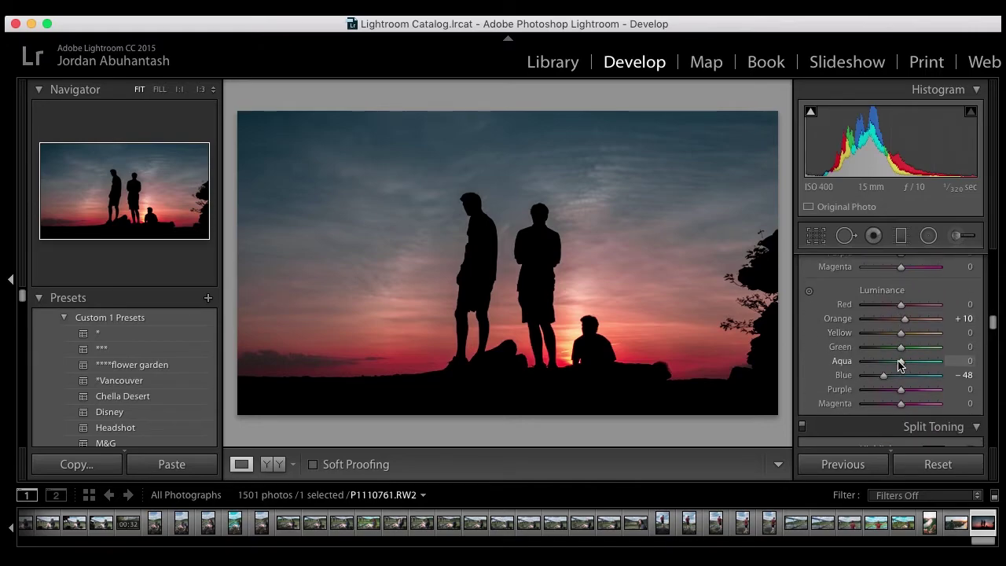
scroll(900, 365, "down", 7)
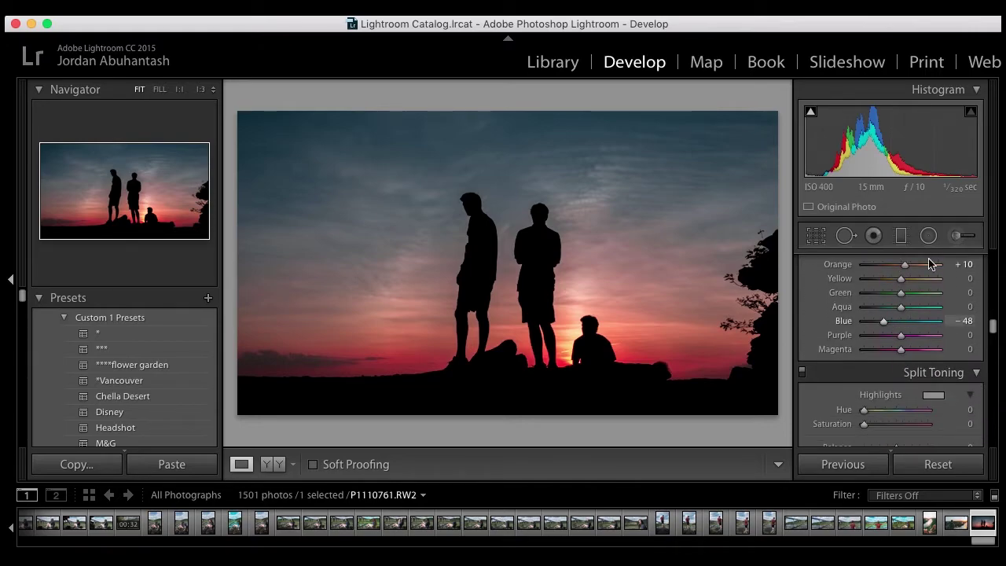
scroll(921, 323, "down", 15)
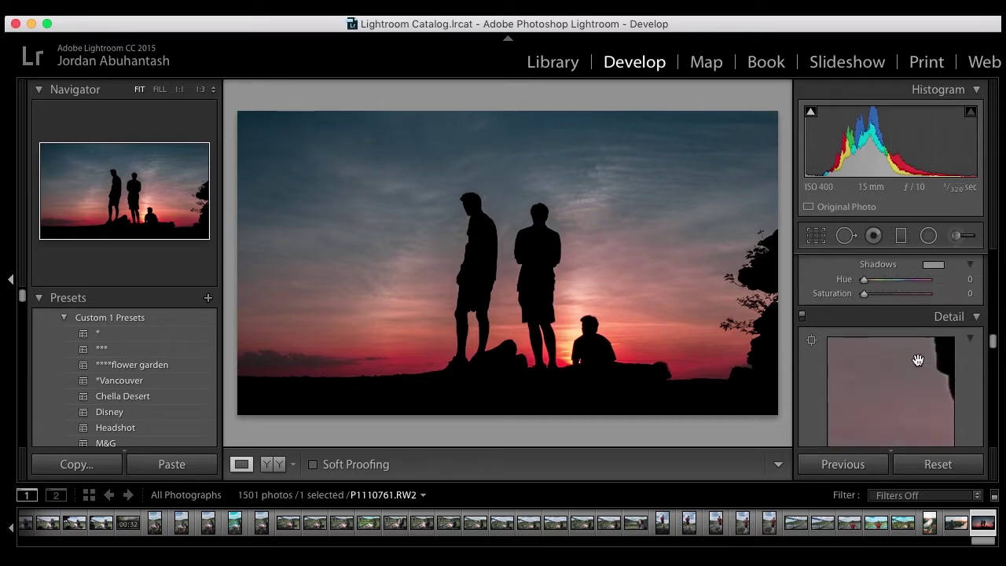
scroll(921, 364, "down", 15)
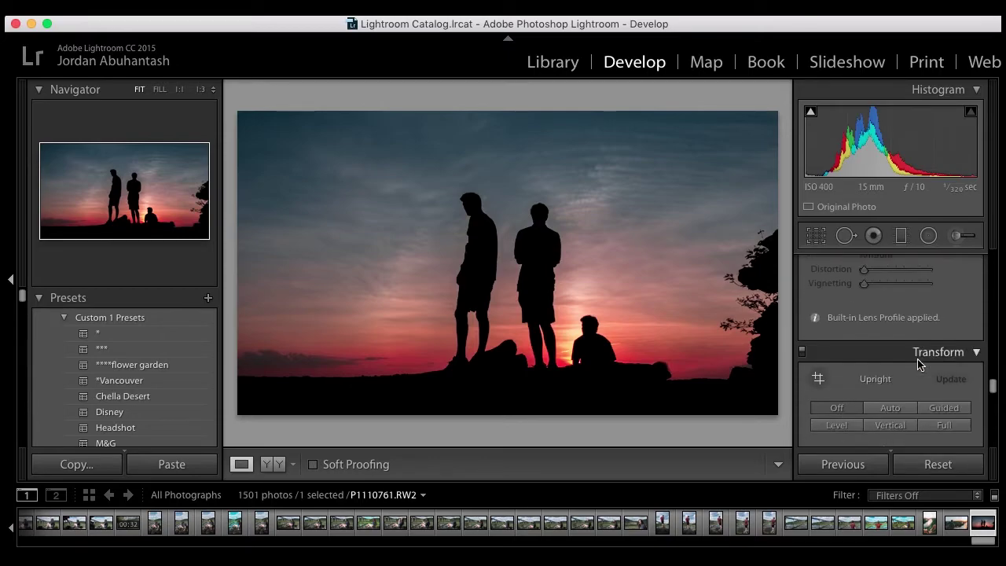
scroll(920, 363, "down", 15)
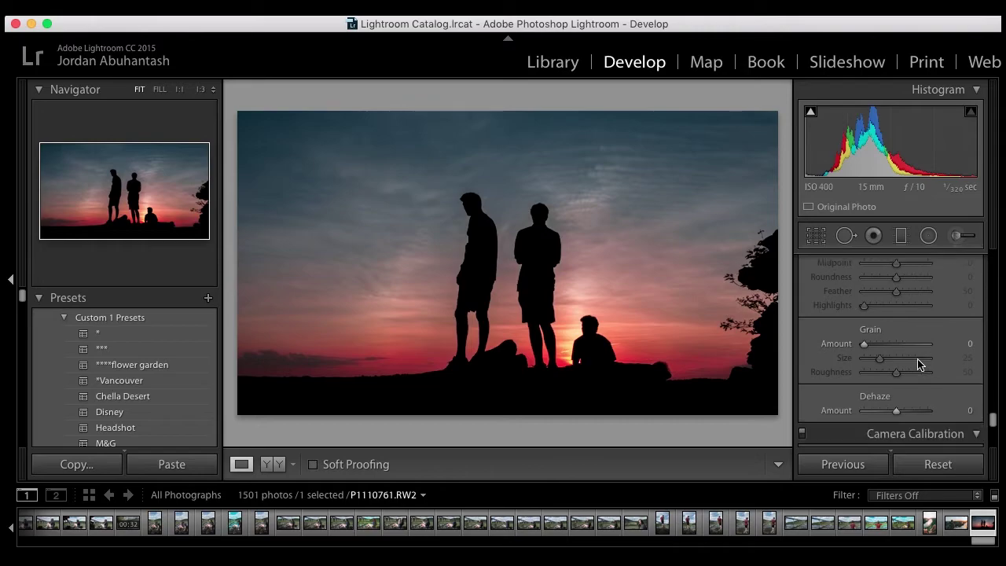
left_click_drag(899, 361, 903, 361)
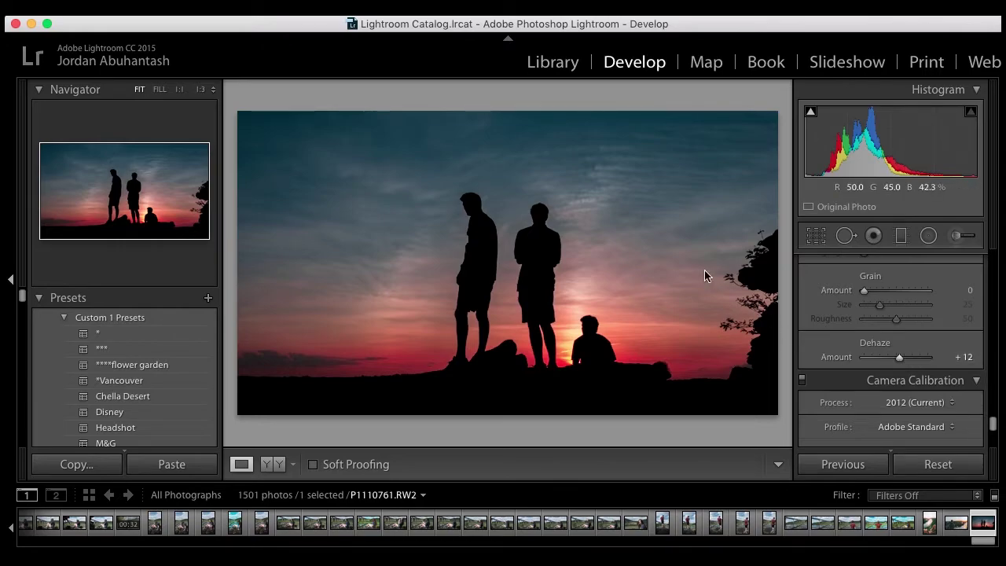
- Review the photo's develop settings, from effects, transform, lens corrections and detail back to split toning, tone curve and basic adjustments
scroll(876, 322, "up", 5)
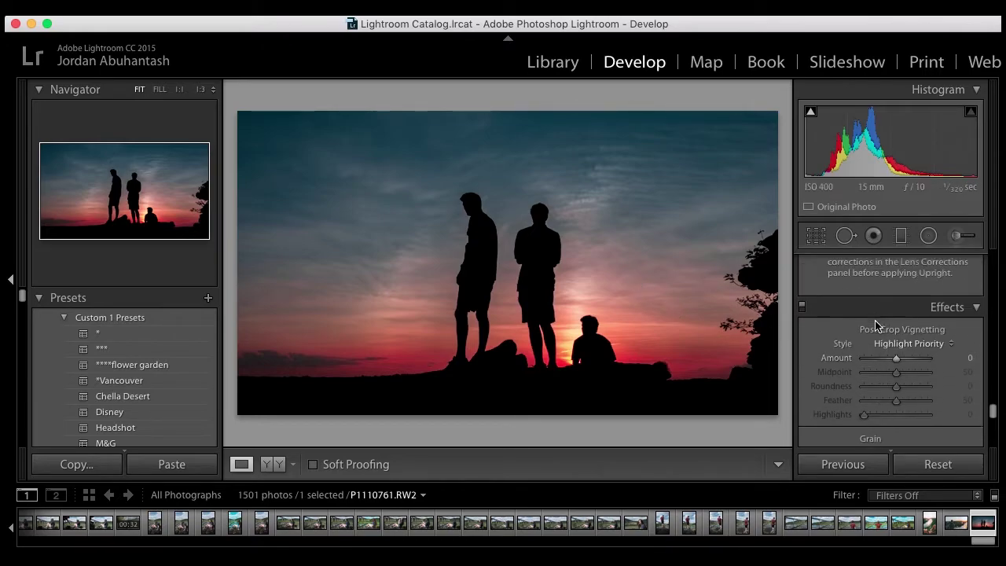
scroll(876, 326, "up", 2)
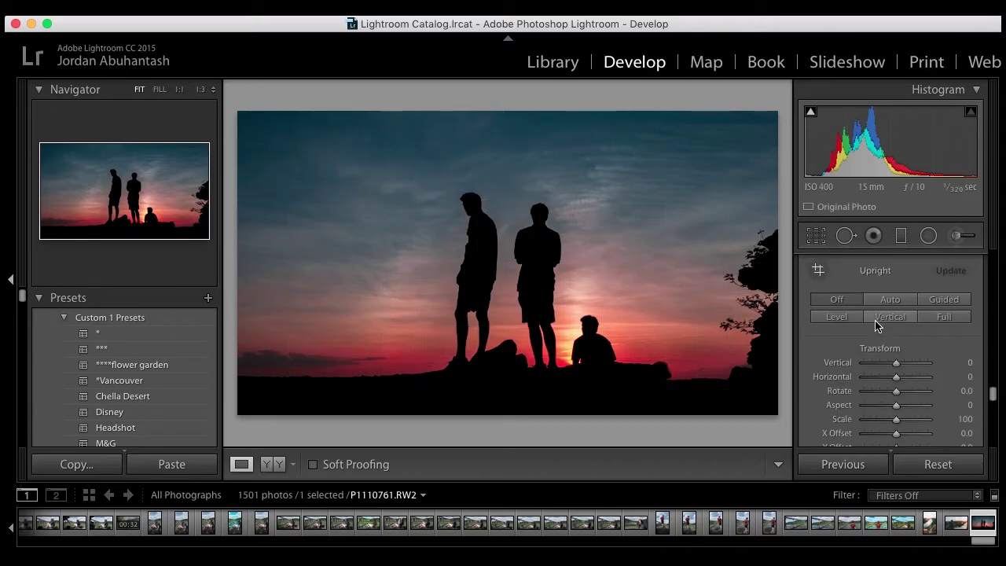
scroll(877, 326, "up", 8)
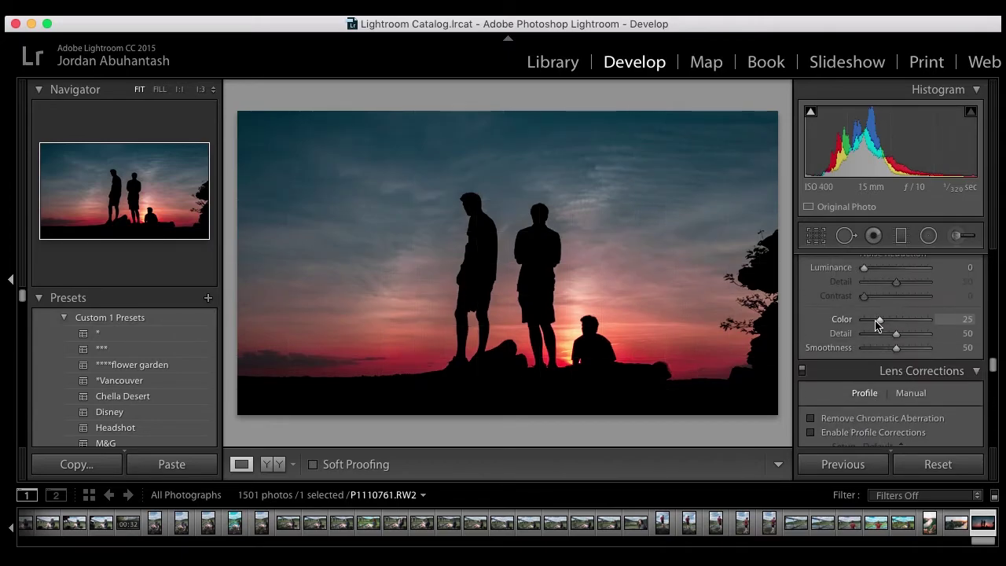
scroll(877, 325, "down", 4)
scroll(856, 358, "down", 12)
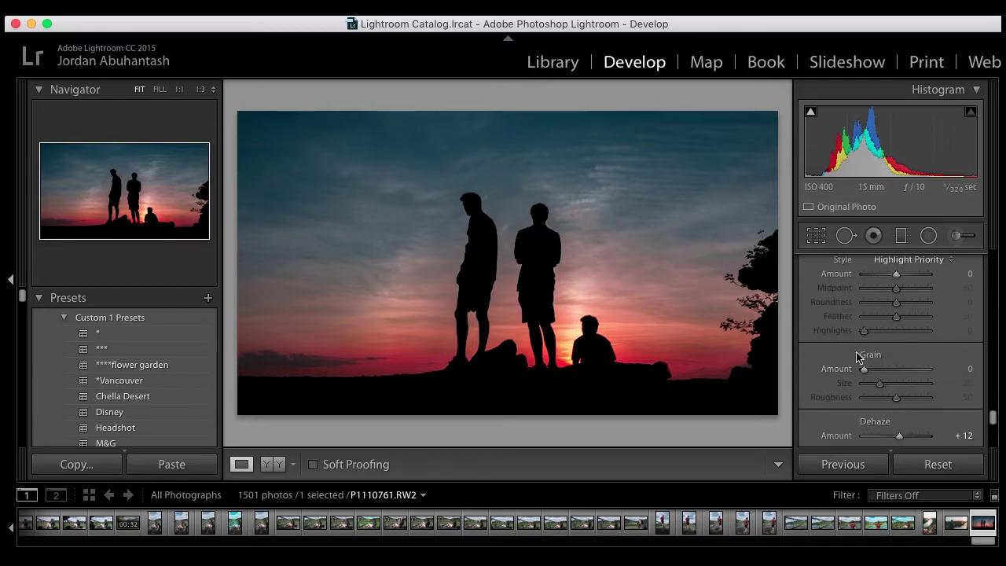
scroll(856, 357, "down", 3)
scroll(856, 358, "up", 7)
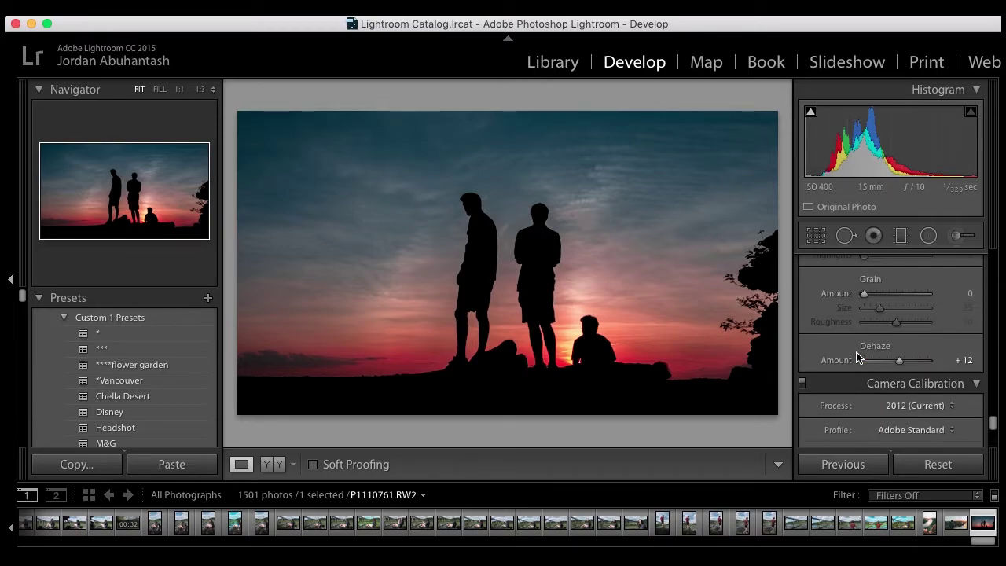
scroll(856, 358, "up", 5)
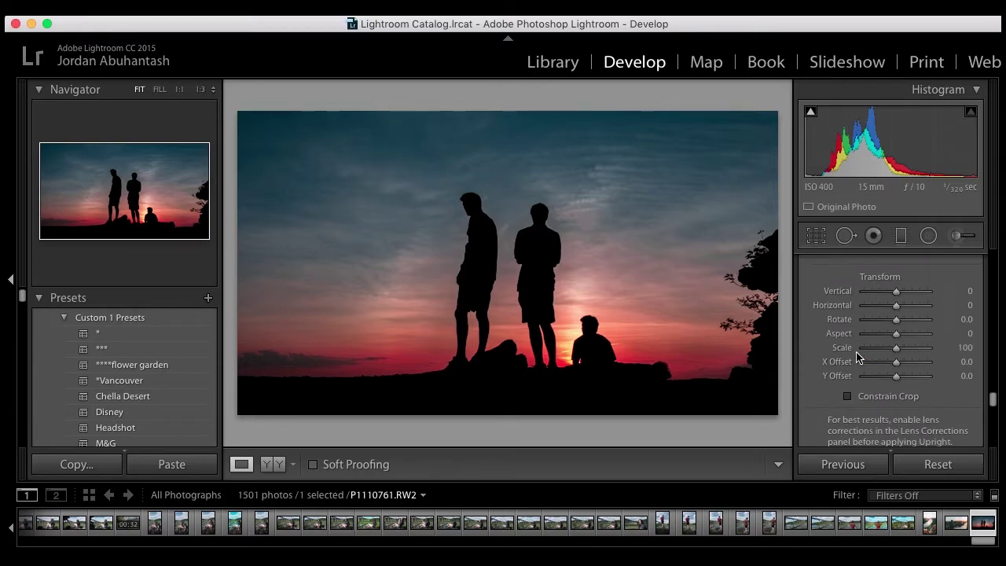
scroll(857, 357, "up", 5)
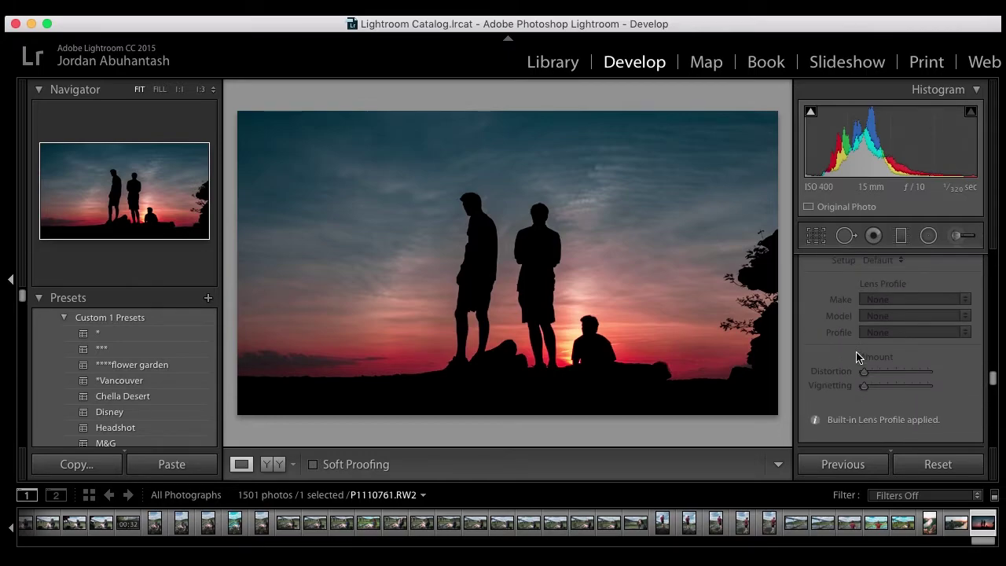
scroll(857, 357, "up", 5)
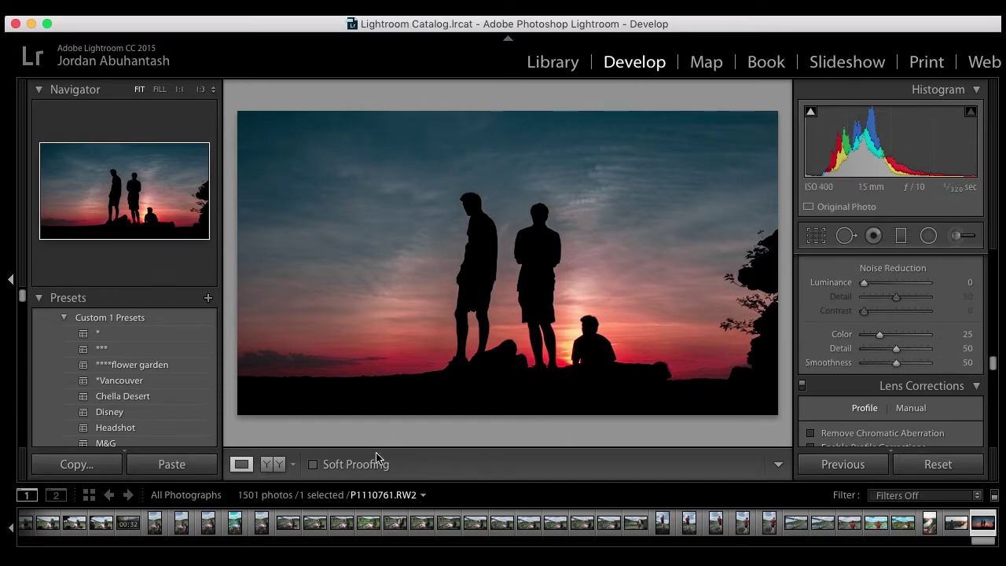
scroll(841, 338, "up", 5)
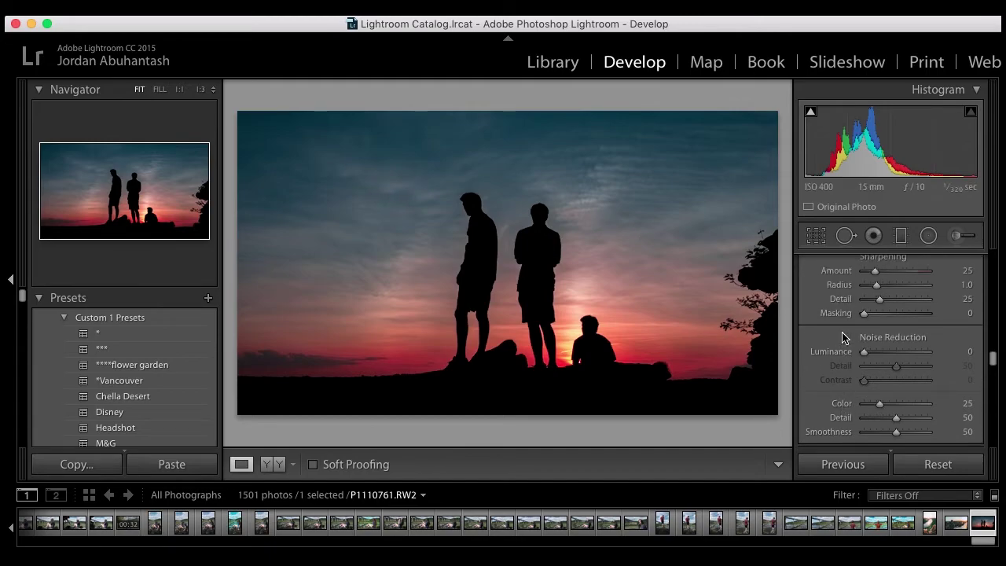
scroll(842, 338, "up", 8)
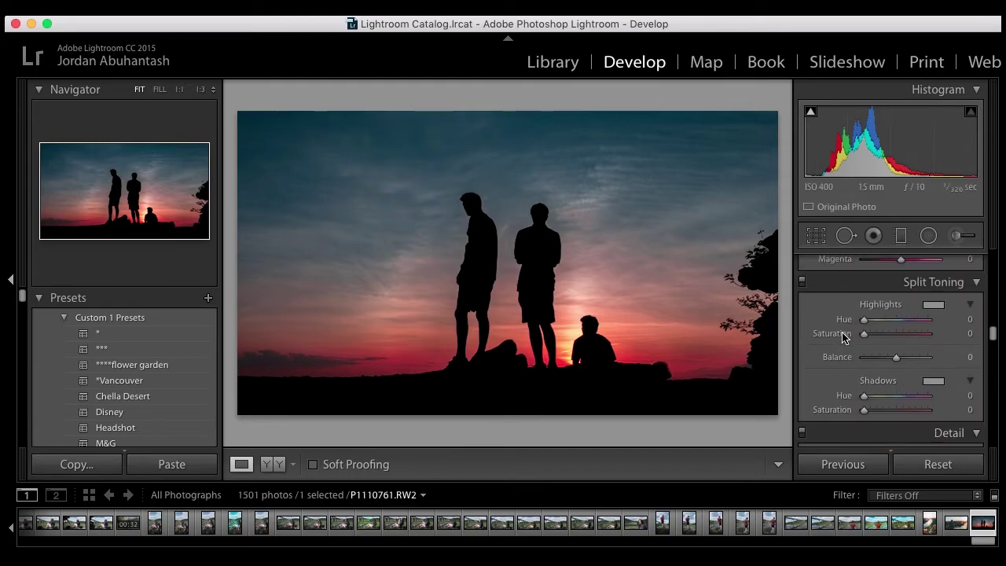
scroll(843, 359, "up", 6)
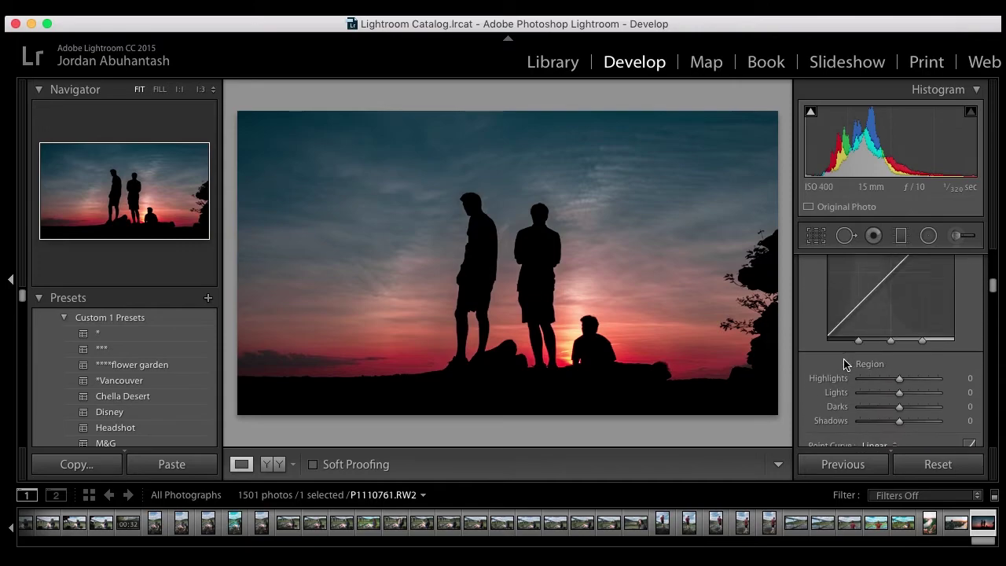
scroll(847, 365, "down", 7)
scroll(851, 374, "down", 2)
scroll(852, 376, "up", 4)
scroll(852, 378, "up", 10)
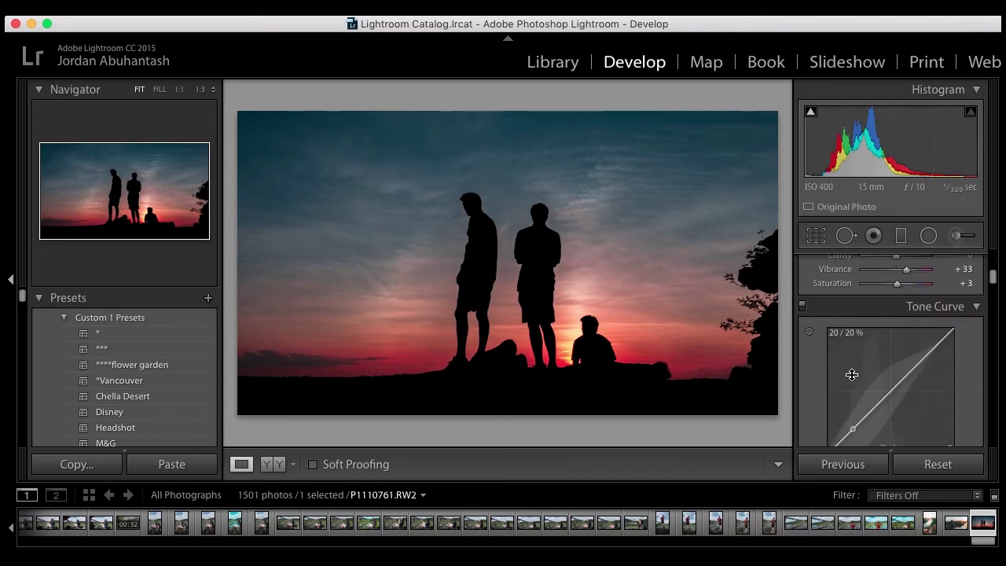
scroll(853, 378, "down", 5)
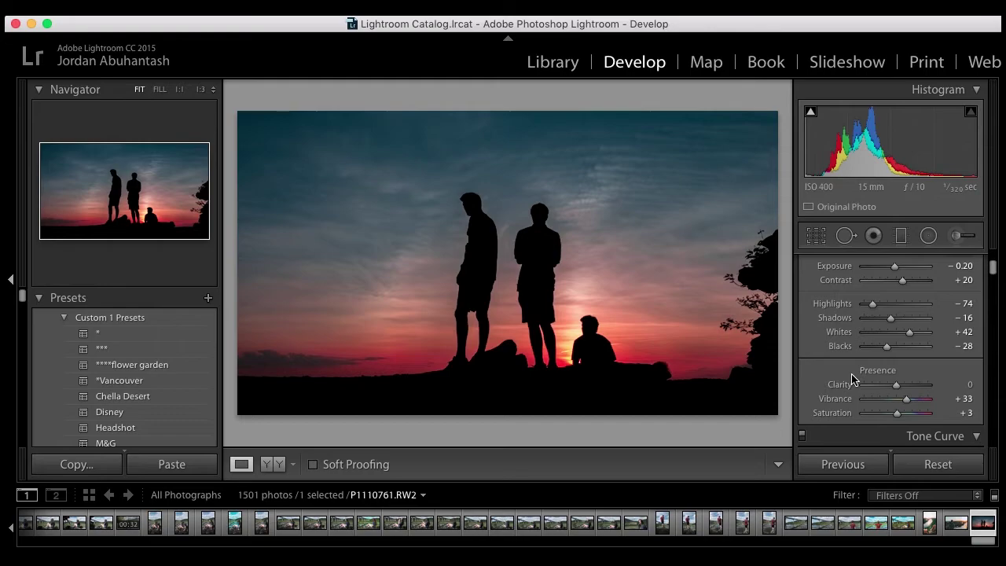
- Switch to the reference image P1110761 copy 2.jpg, shrink its window to compare it with the edited photo, and close it
key("super+Tab")
left_click_drag(841, 126, 806, 26)
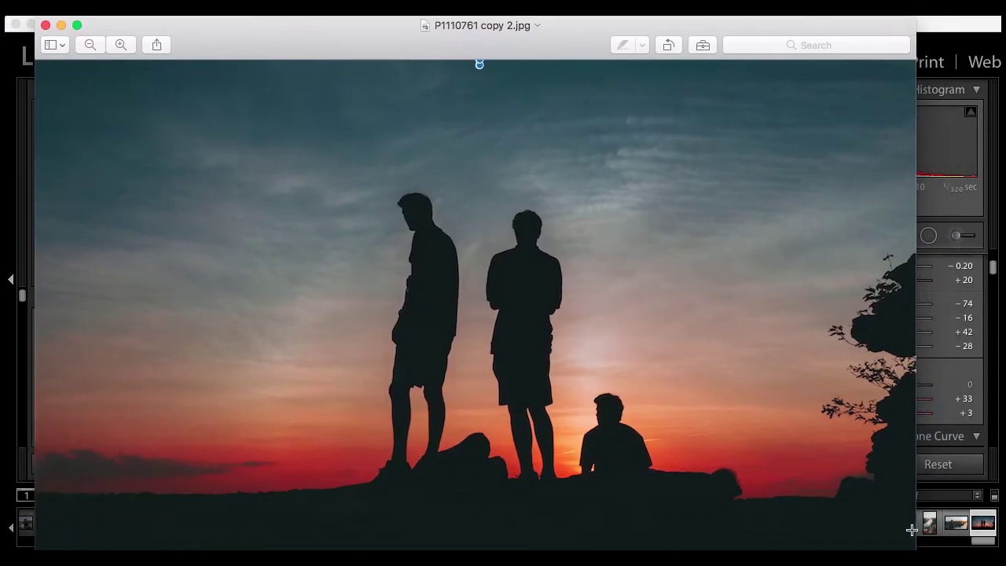
left_click_drag(914, 547, 491, 317)
left_click_drag(353, 36, 313, 100)
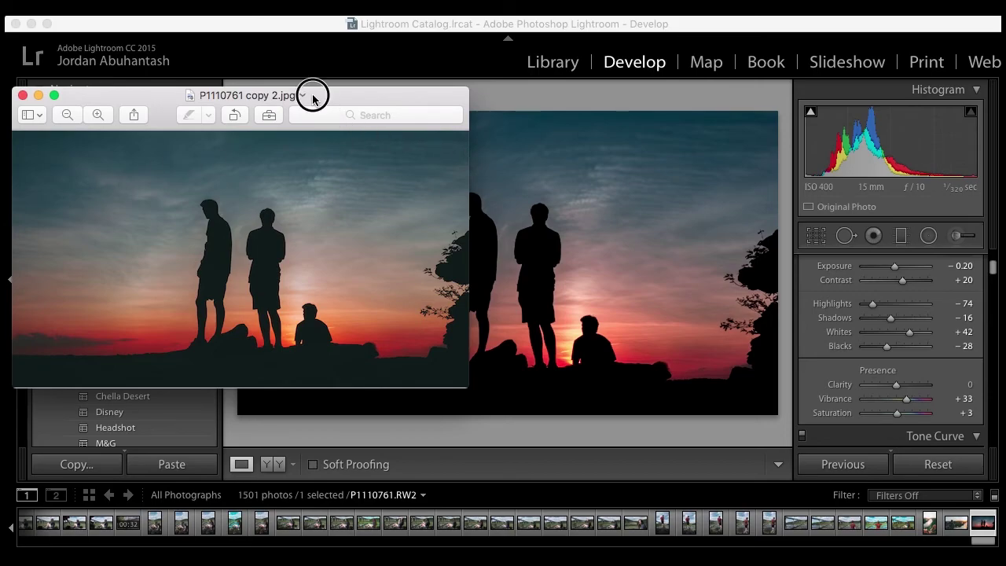
left_click_drag(312, 93, 362, 93)
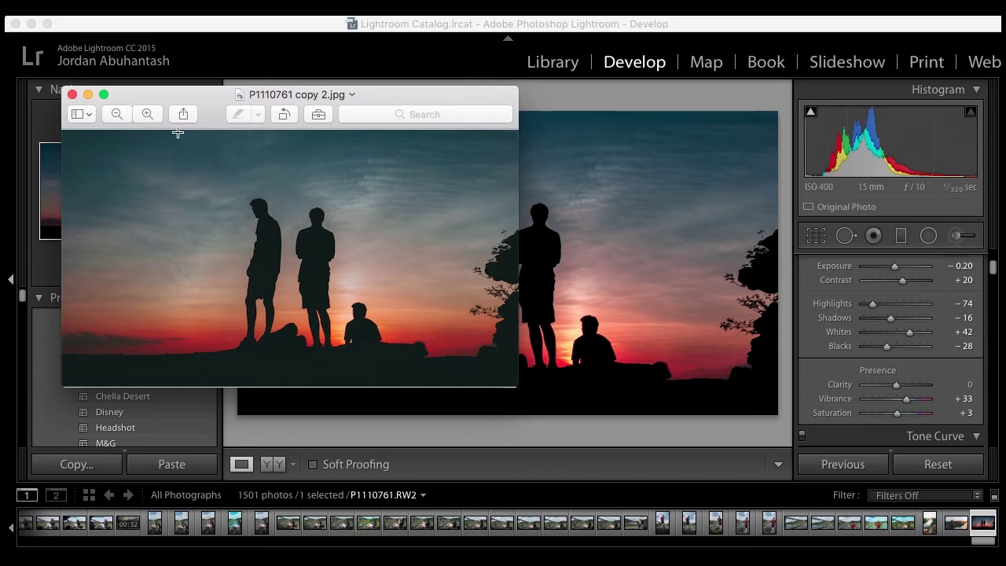
left_click(72, 94)
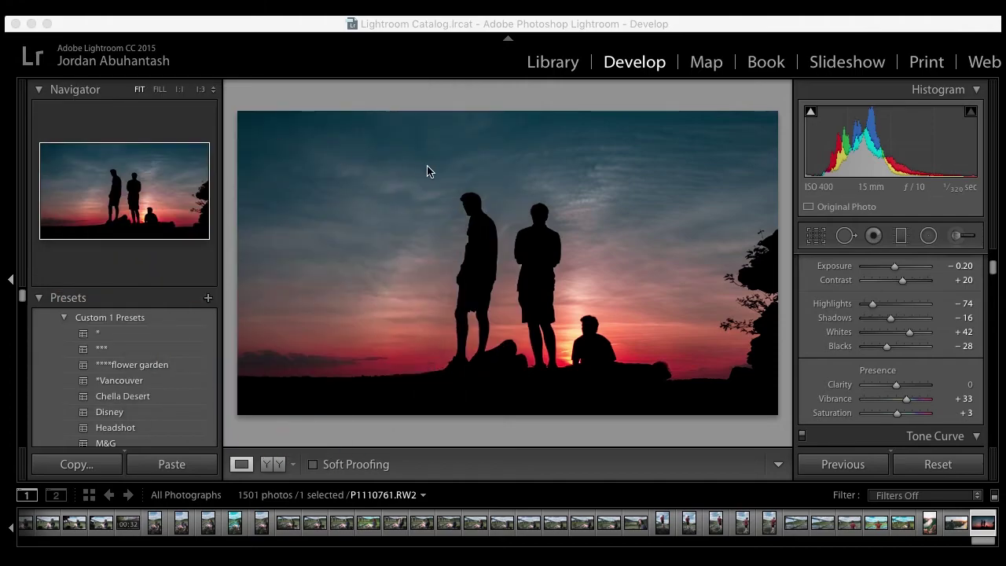